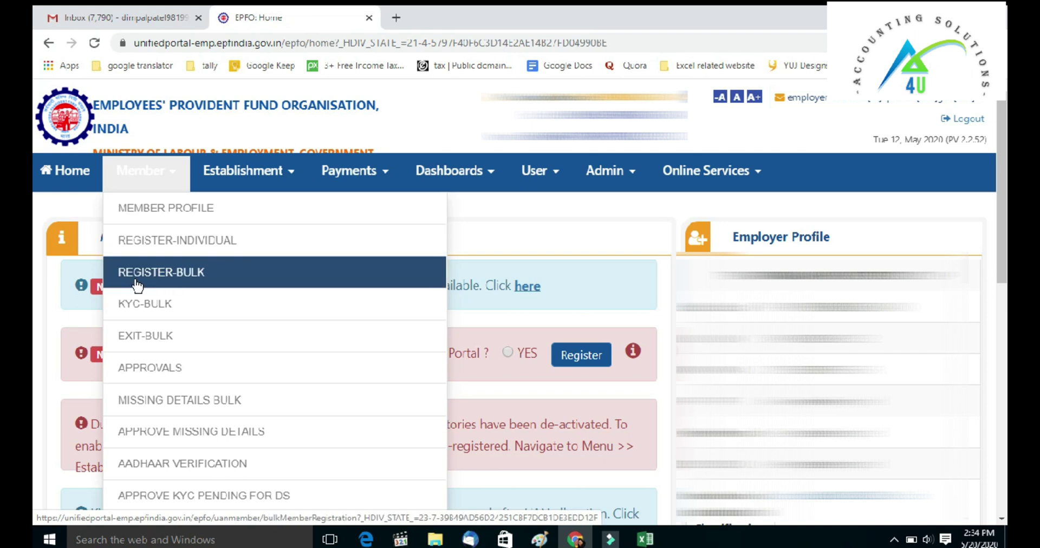
# - Open the bulk member registration page on the EPFO employer portal and view its help file
pyautogui.click(138, 285)
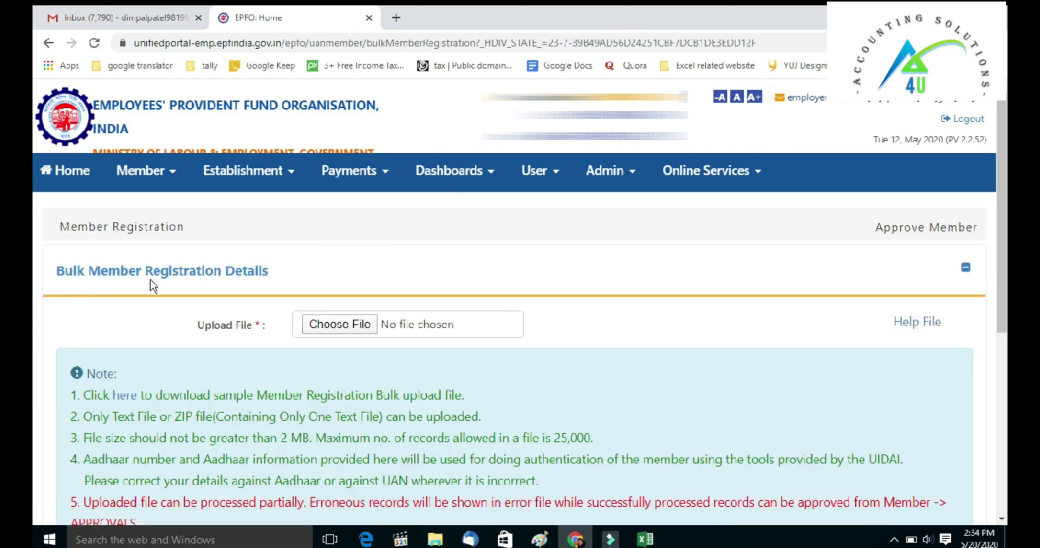
pyautogui.scroll(-1, 434, 353)
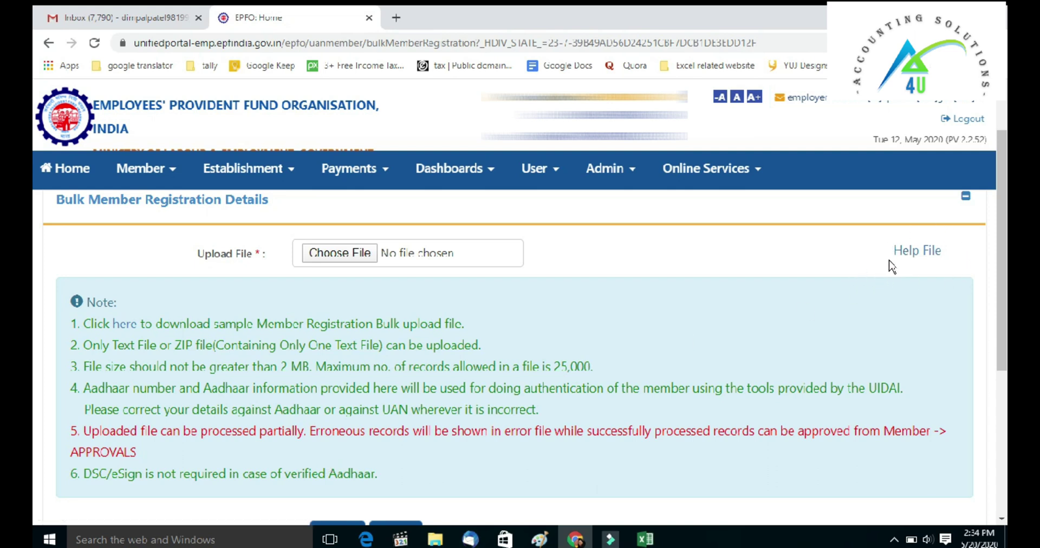
pyautogui.click(910, 255)
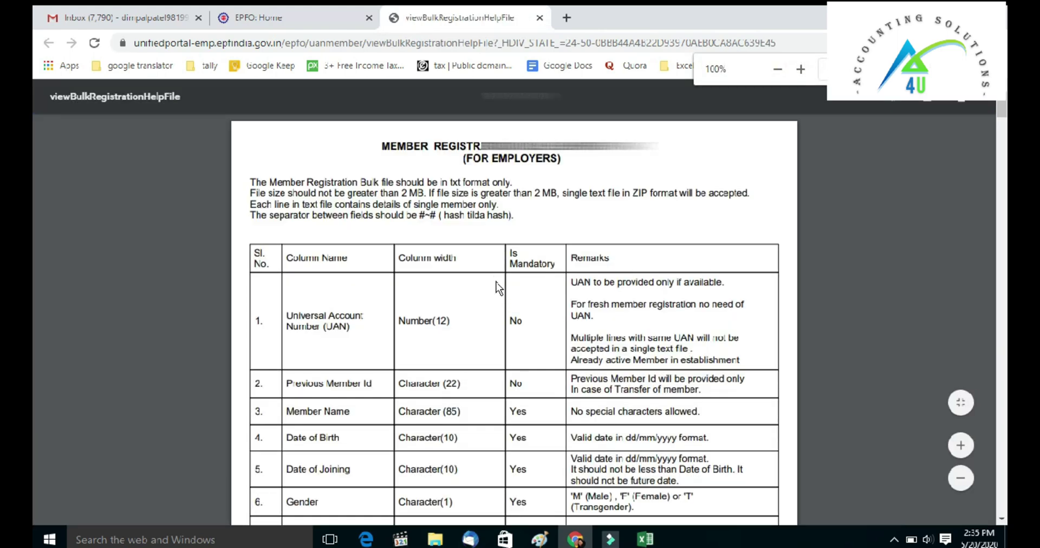
# - Review the help file's table of column names, widths, mandatory flags and remarks for the bulk registration file
pyautogui.scroll(-5, 496, 288)
pyautogui.scroll(-3, 496, 288)
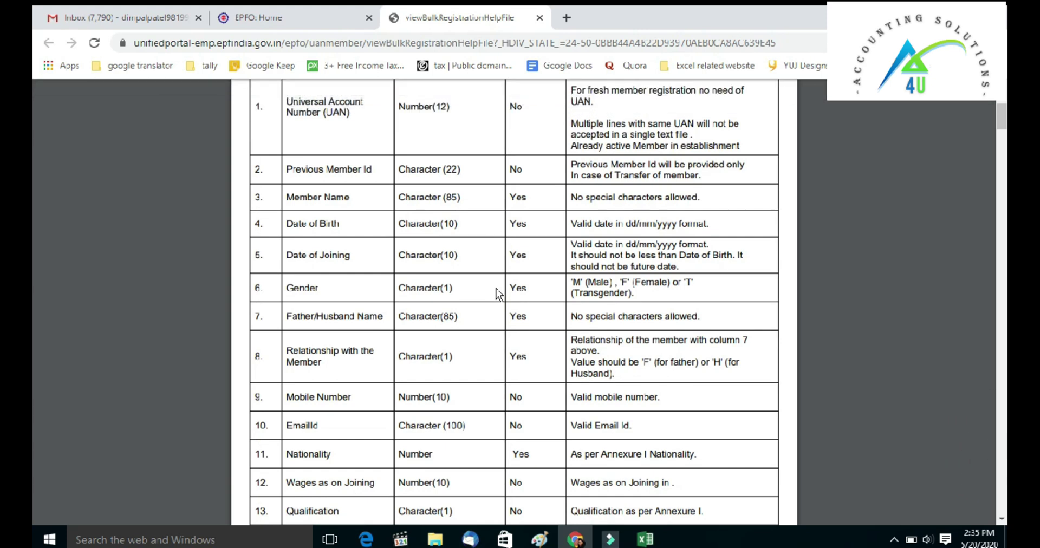
pyautogui.scroll(-5, 498, 295)
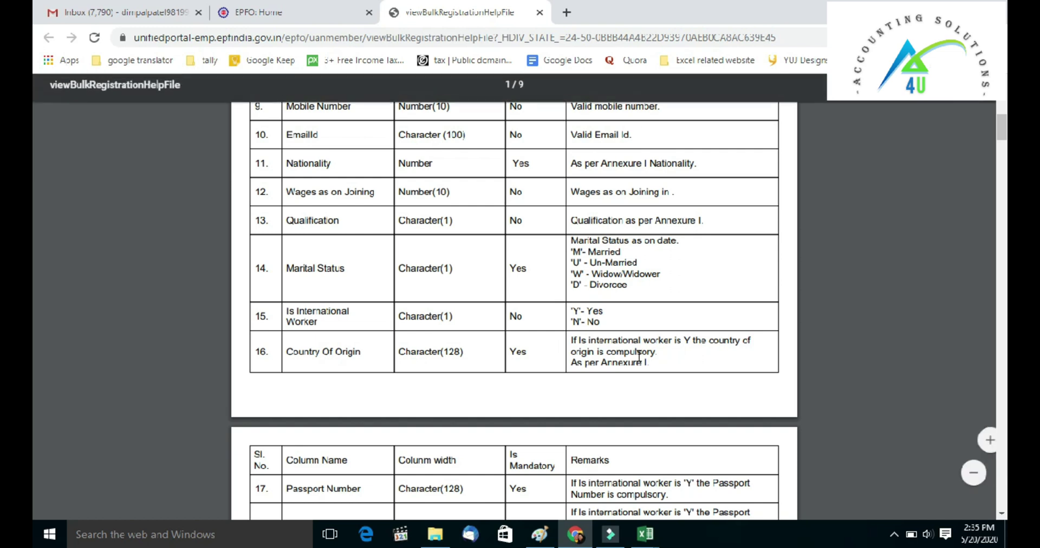
# - Switch to the UAN BULK REGISTER SHEET workbook in Excel and examine the Mandatory row 14 and the remarks in row 15
pyautogui.moveTo(645, 534)
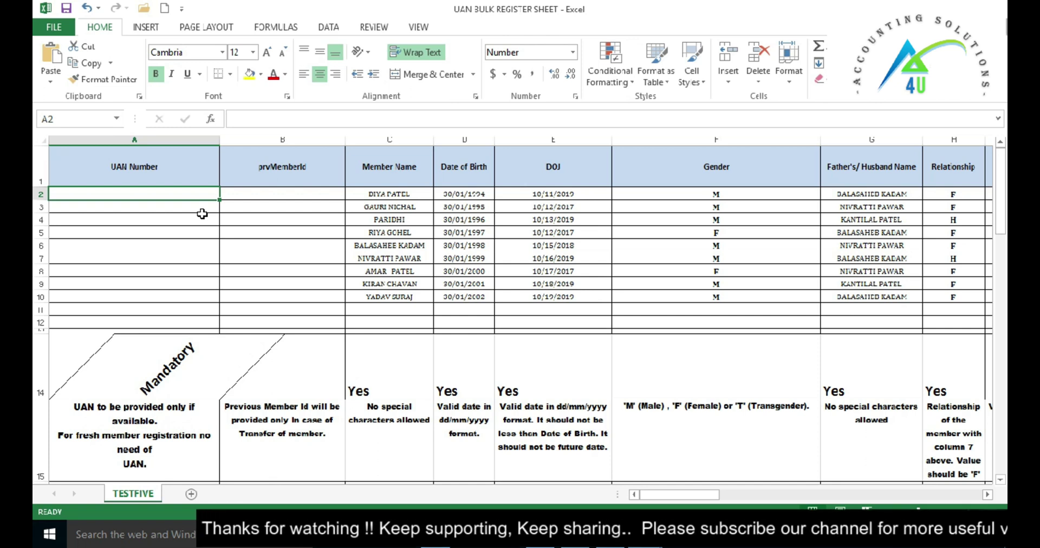
pyautogui.click(233, 207)
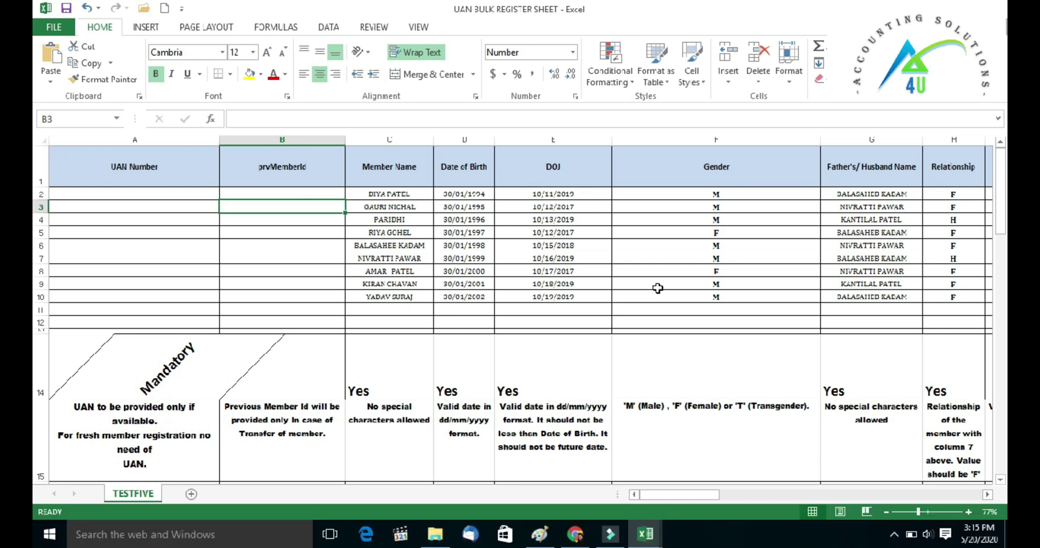
pyautogui.click(666, 230)
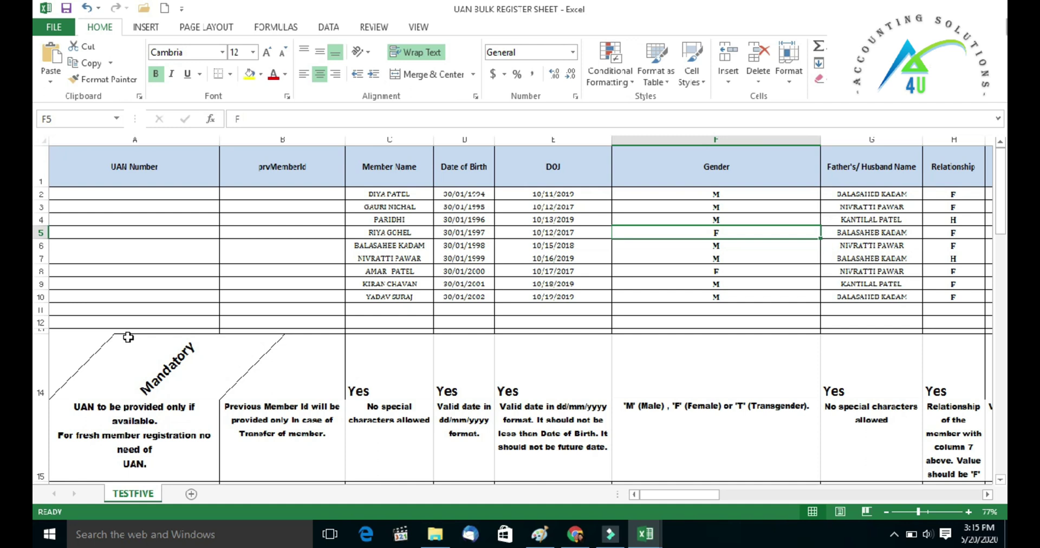
pyautogui.click(44, 352)
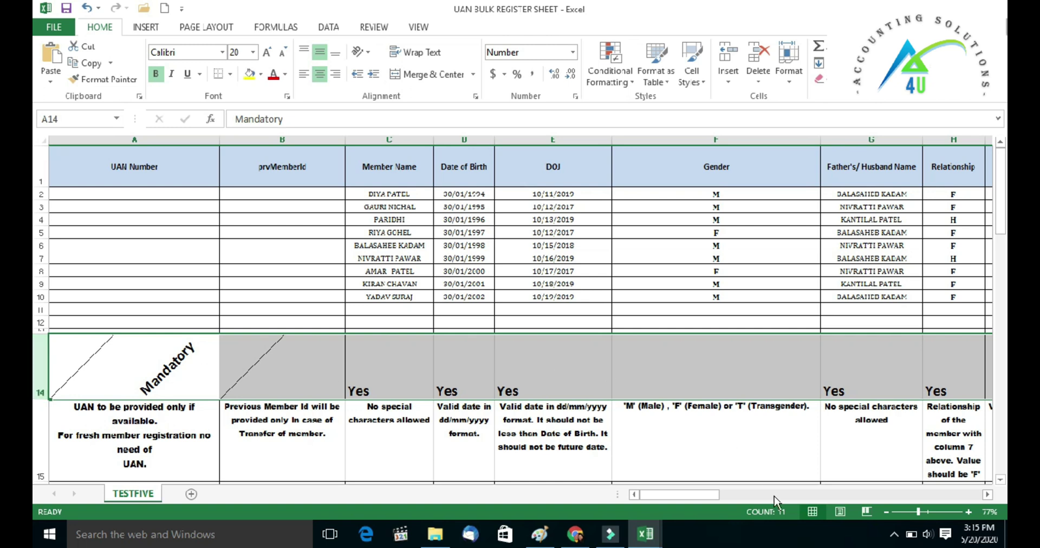
pyautogui.moveTo(669, 496)
pyautogui.mouseDown()
pyautogui.moveTo(861, 495)
pyautogui.moveTo(676, 495)
pyautogui.mouseUp()
pyautogui.click(41, 440)
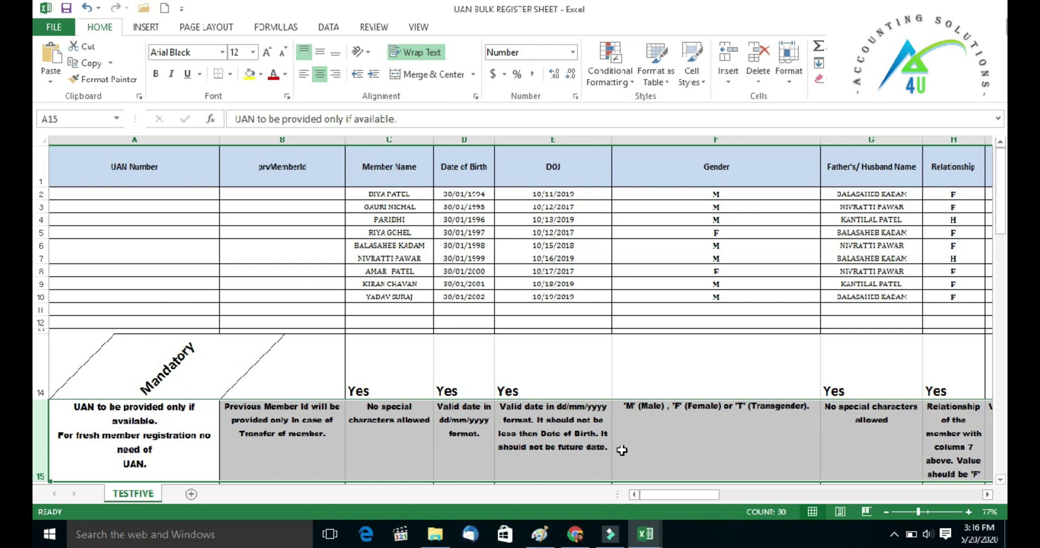
pyautogui.moveTo(678, 499); pyautogui.dragTo(542, 498)
# - Select rows 11 to 15 below the member data and inspect their guidance across the sheet's columns
pyautogui.click(213, 298)
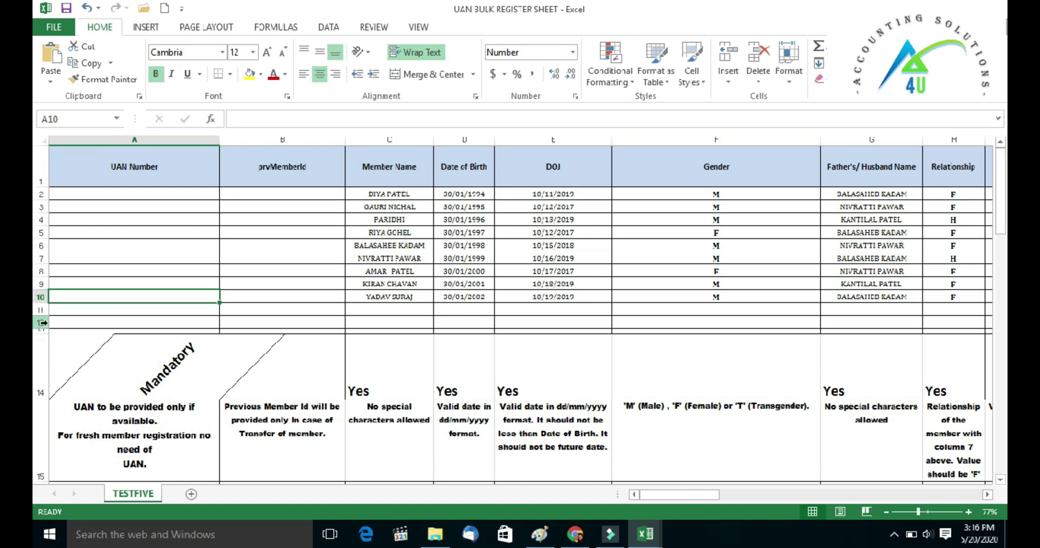
pyautogui.moveTo(40, 316); pyautogui.dragTo(42, 458)
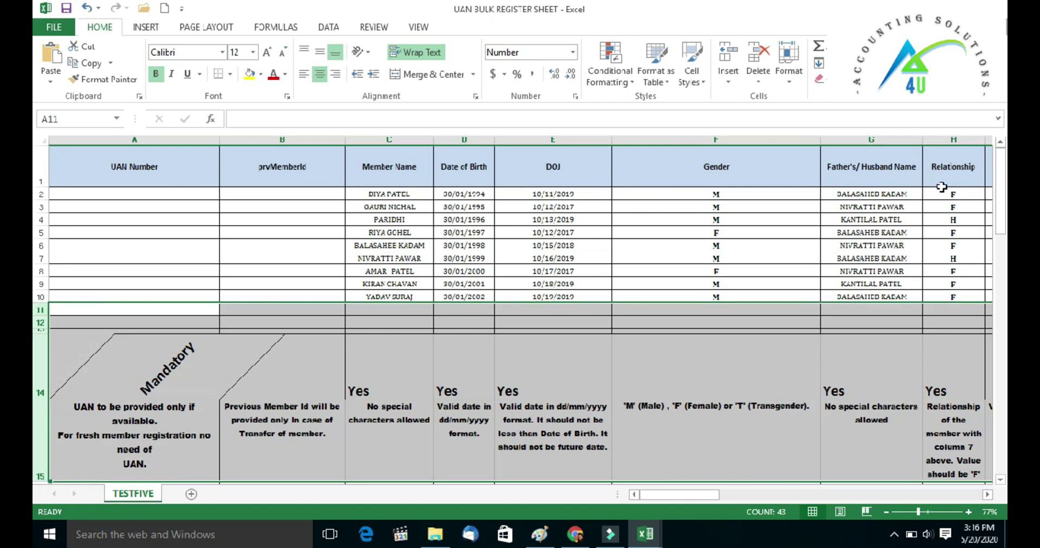
pyautogui.moveTo(671, 495); pyautogui.dragTo(761, 500)
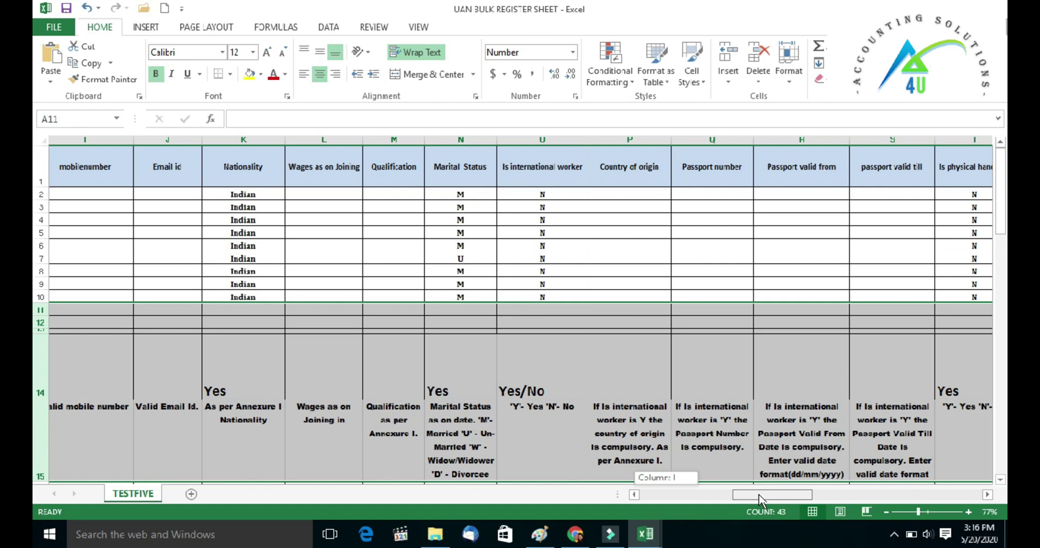
pyautogui.moveTo(760, 499); pyautogui.dragTo(667, 495)
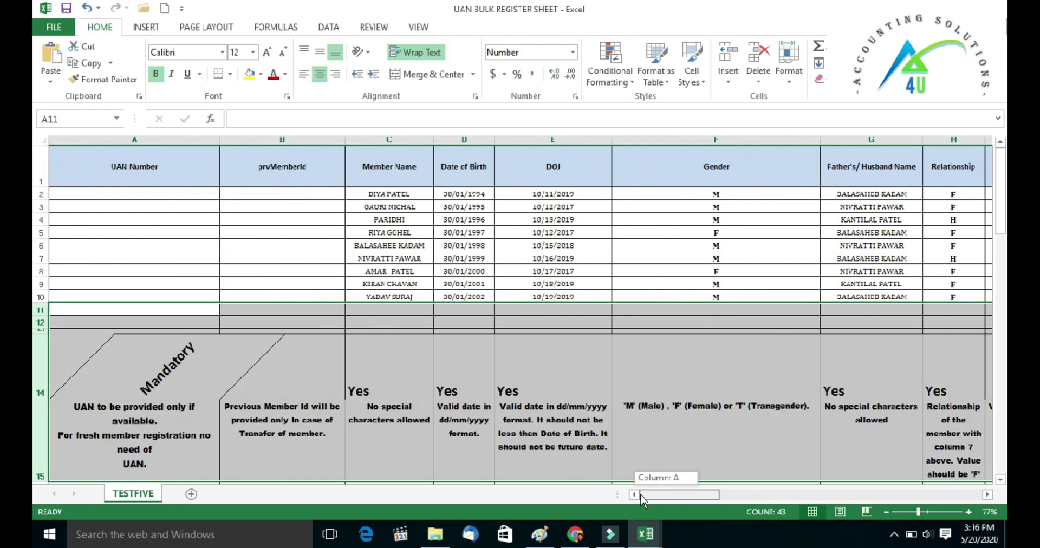
# - Examine the UAN Number and prvMemberId columns for the listed members
pyautogui.click(61, 244)
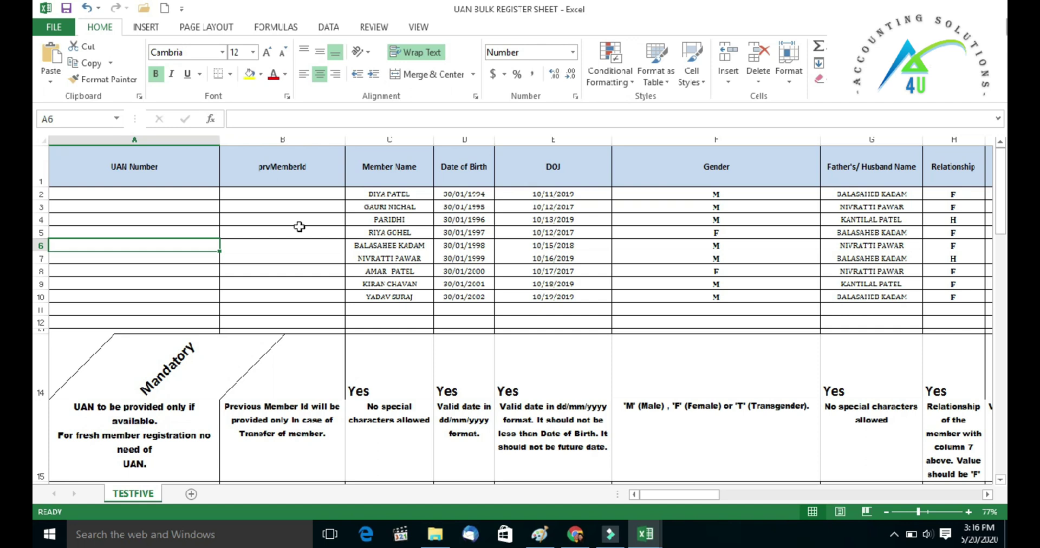
pyautogui.click(276, 221)
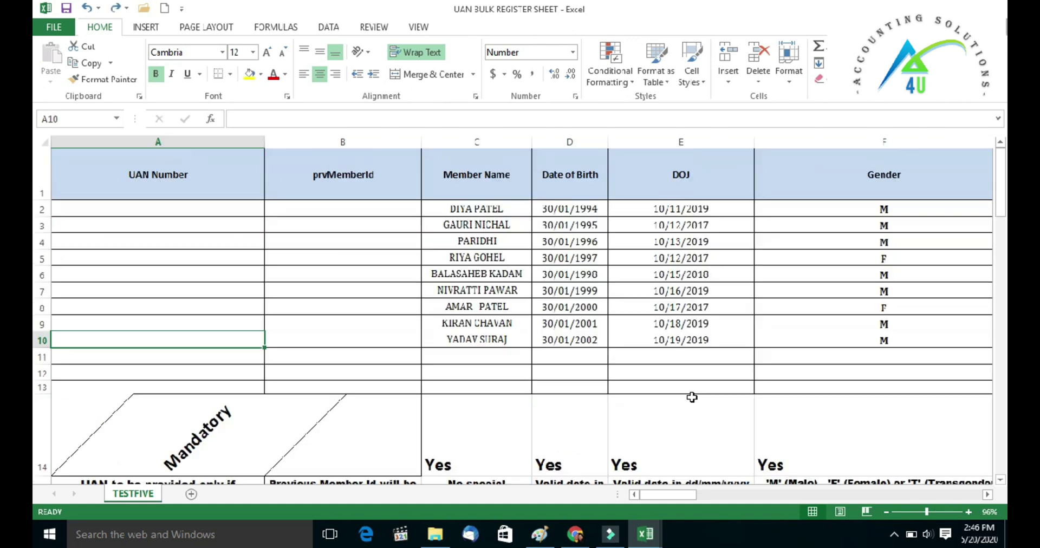
pyautogui.click(74, 214)
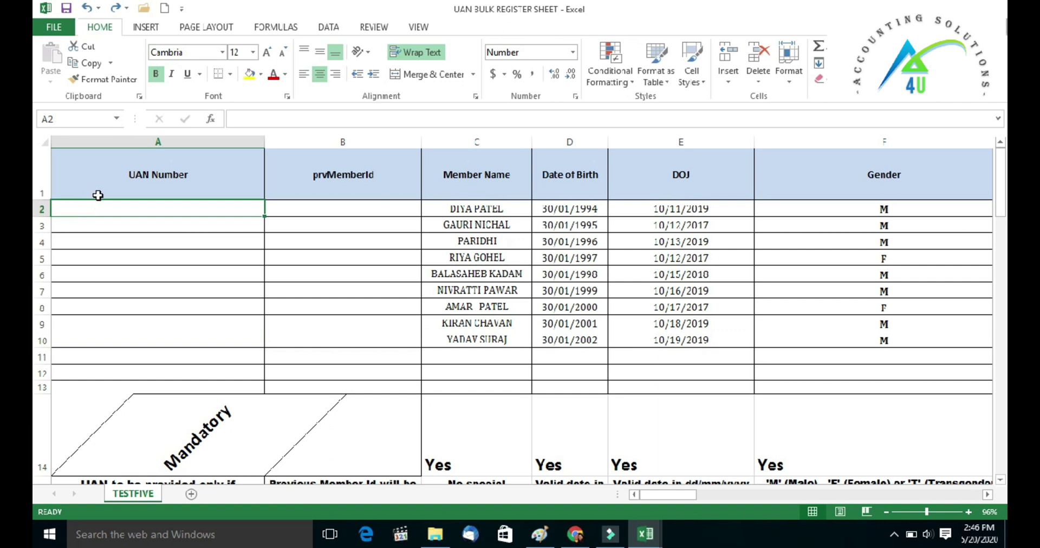
pyautogui.click(99, 196)
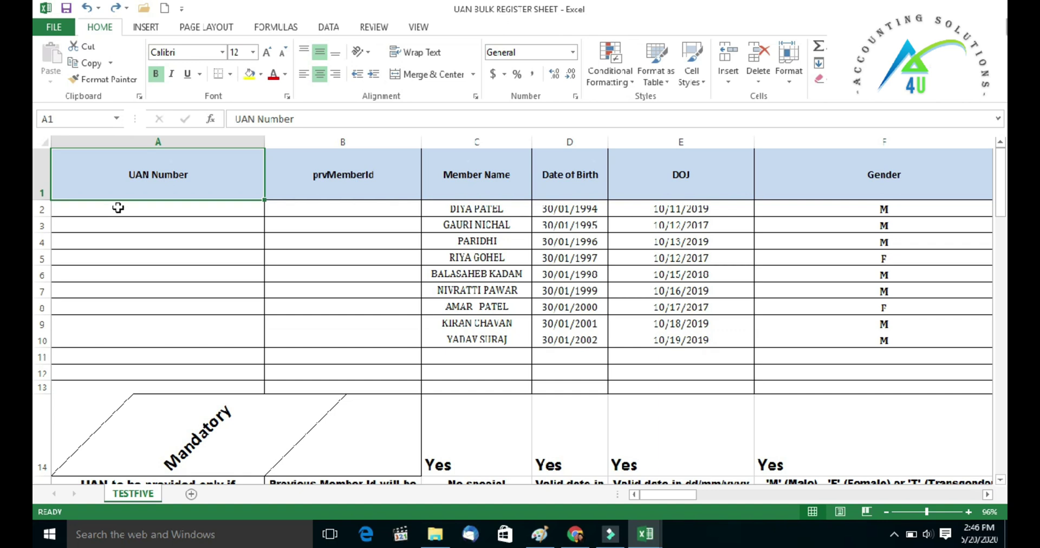
pyautogui.click(119, 208)
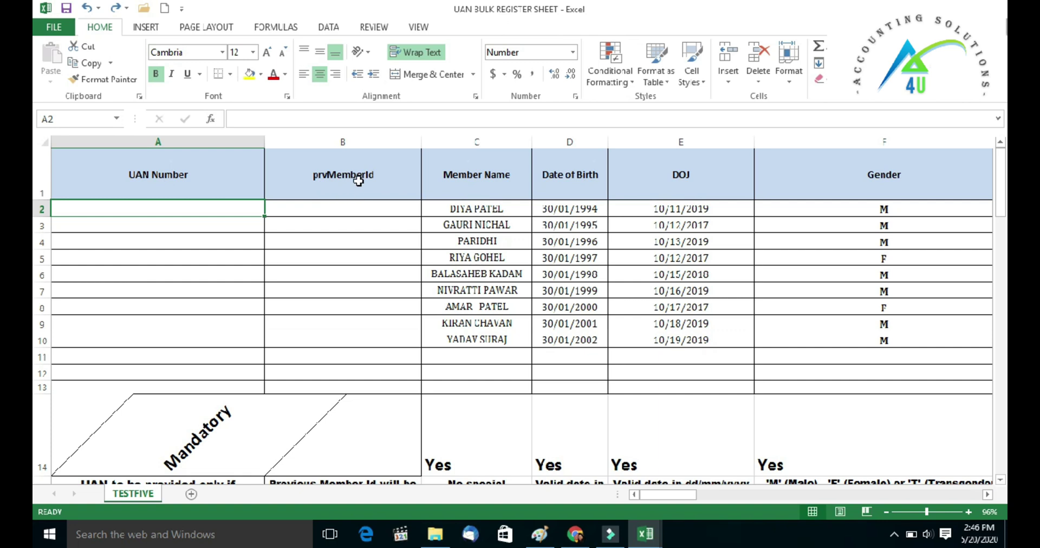
pyautogui.click(347, 203)
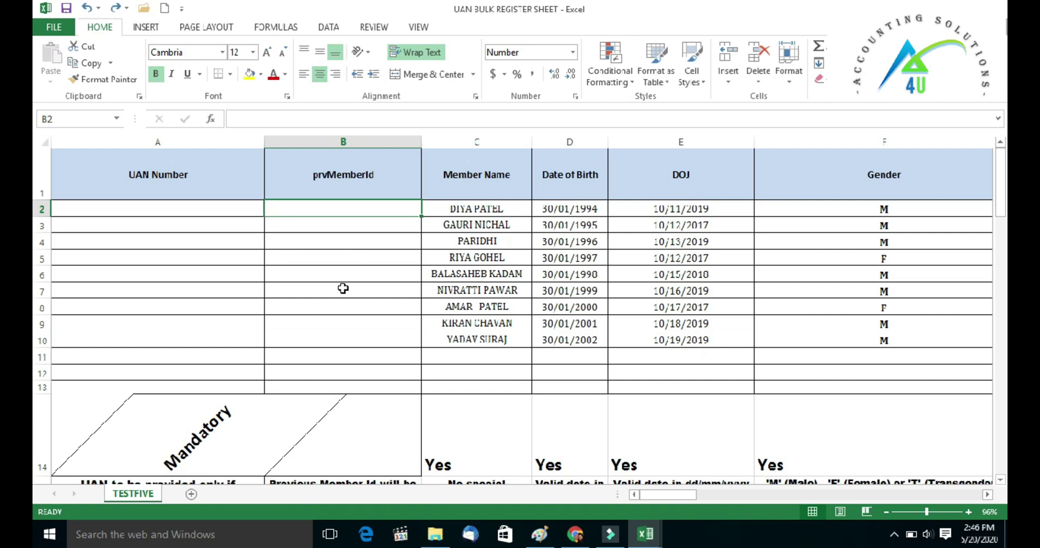
# - Inspect the Member Name column's header and its first entry
pyautogui.click(454, 203)
pyautogui.click(458, 197)
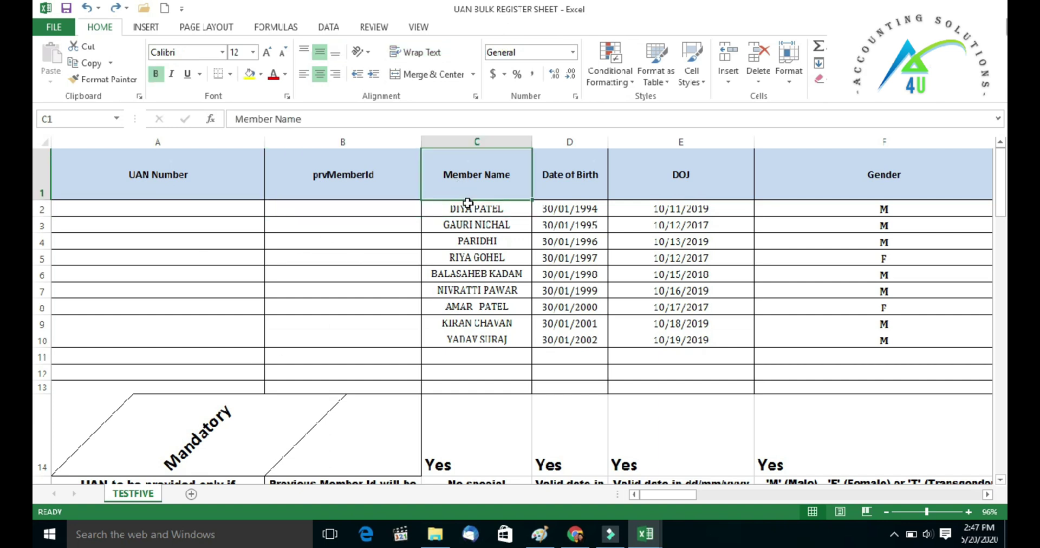
pyautogui.click(468, 208)
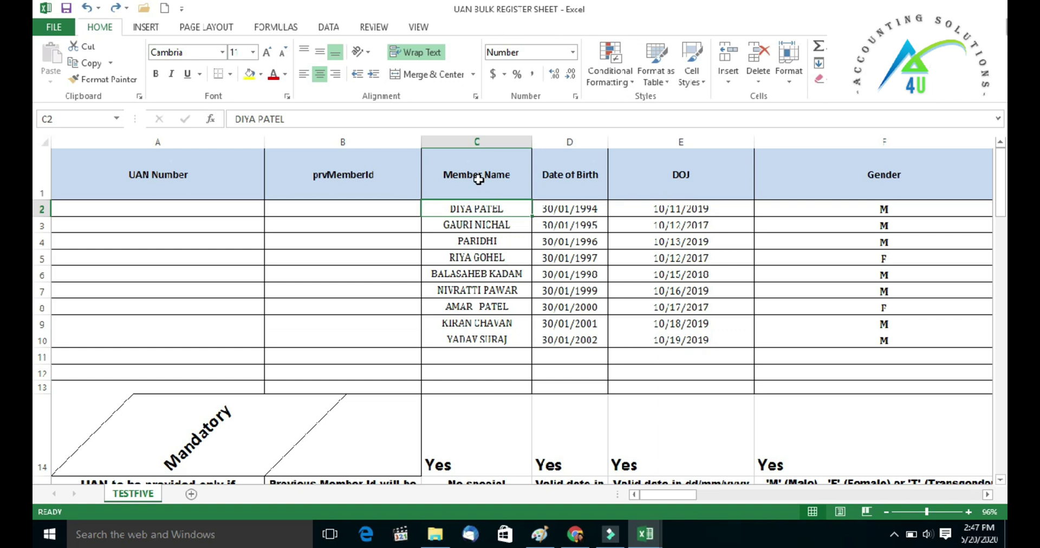
# - Compare the Date of Birth column's entries with the format rule in its remarks cell
pyautogui.click(553, 191)
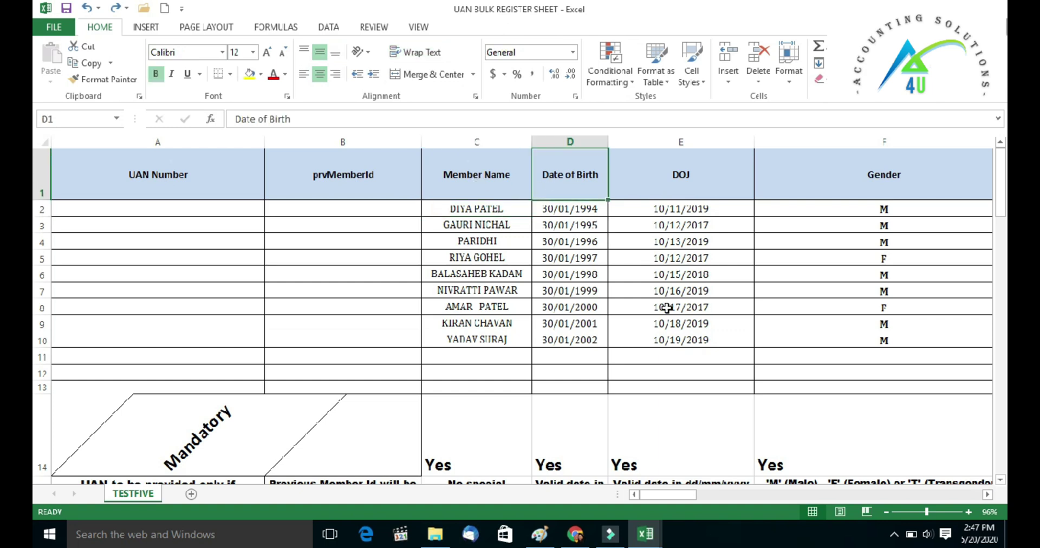
pyautogui.moveTo(684, 497); pyautogui.dragTo(695, 499)
pyautogui.scroll(-2, 417, 258)
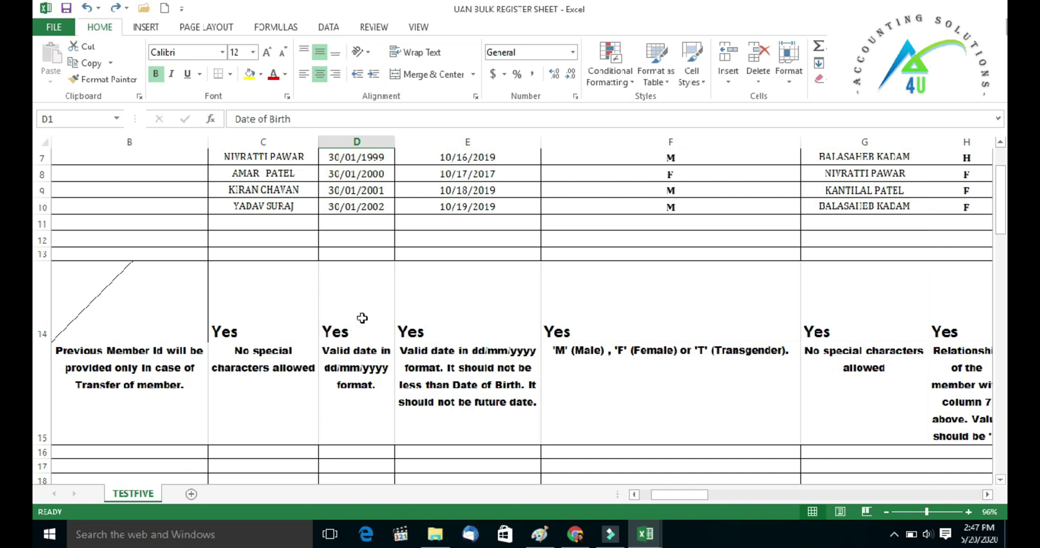
pyautogui.scroll(2, 362, 319)
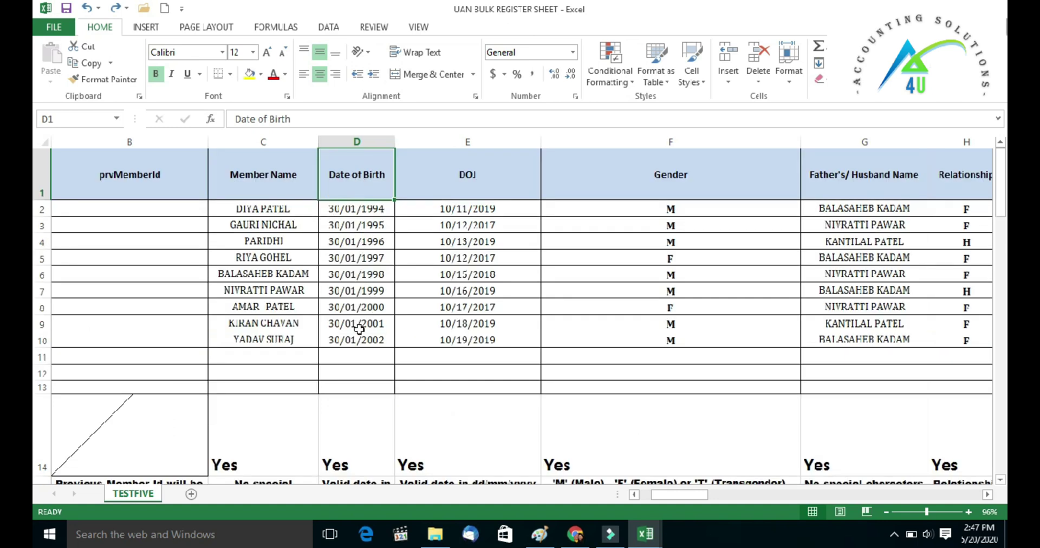
pyautogui.scroll(-1, 356, 334)
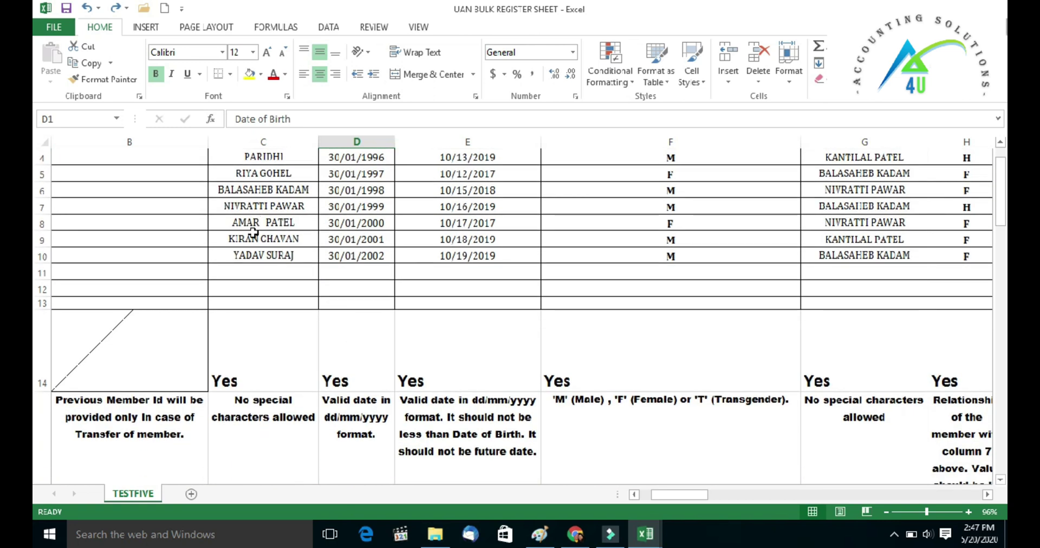
pyautogui.scroll(1, 254, 232)
pyautogui.scroll(-1, 224, 414)
pyautogui.scroll(-1, 225, 414)
pyautogui.scroll(1, 280, 226)
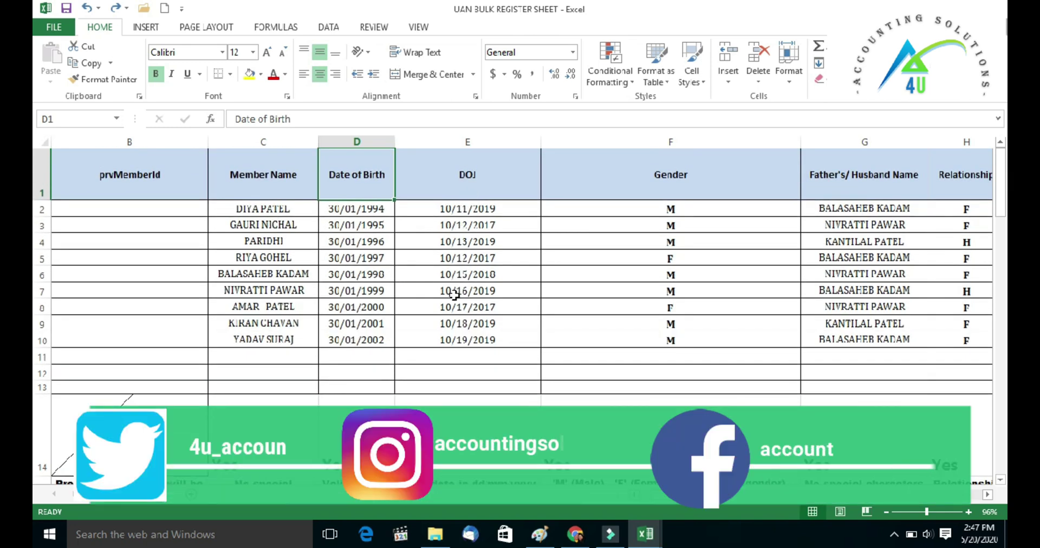
# - Check the DOJ column's entries against the joining date rules given in row 15
pyautogui.scroll(-1, 461, 204)
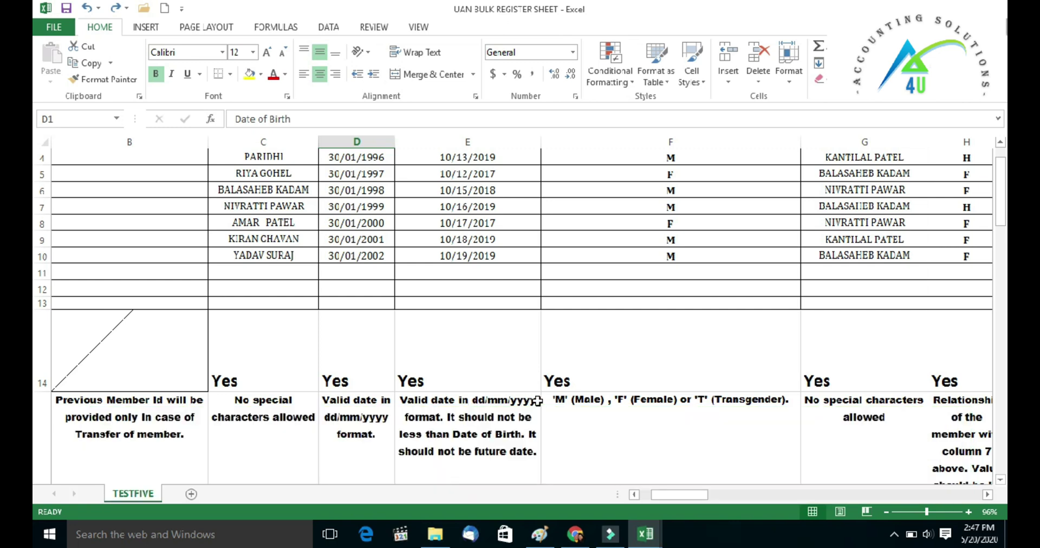
pyautogui.scroll(1, 468, 215)
pyautogui.click(468, 192)
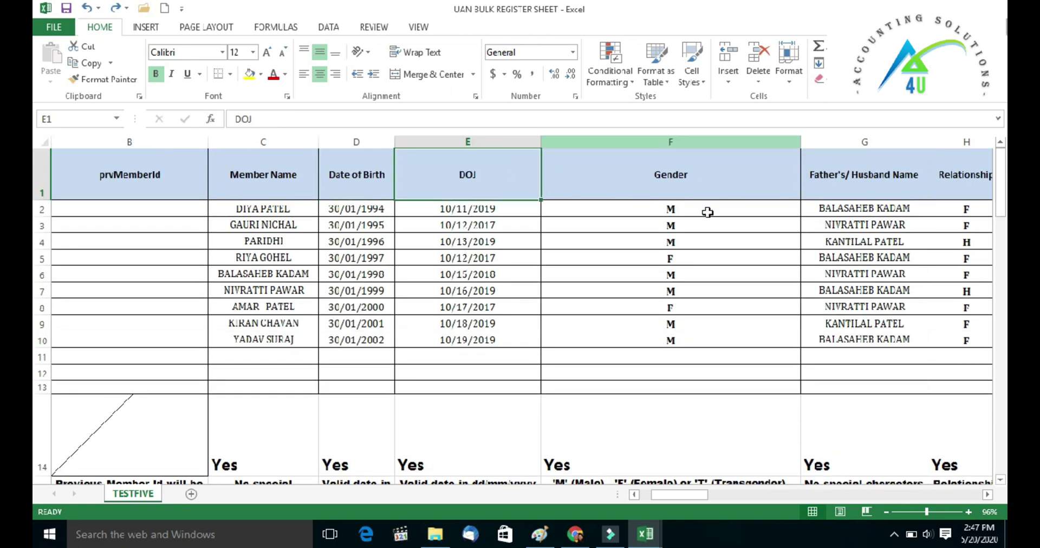
# - Compare the Gender column's codes with the allowed values listed in cell F15
pyautogui.click(660, 195)
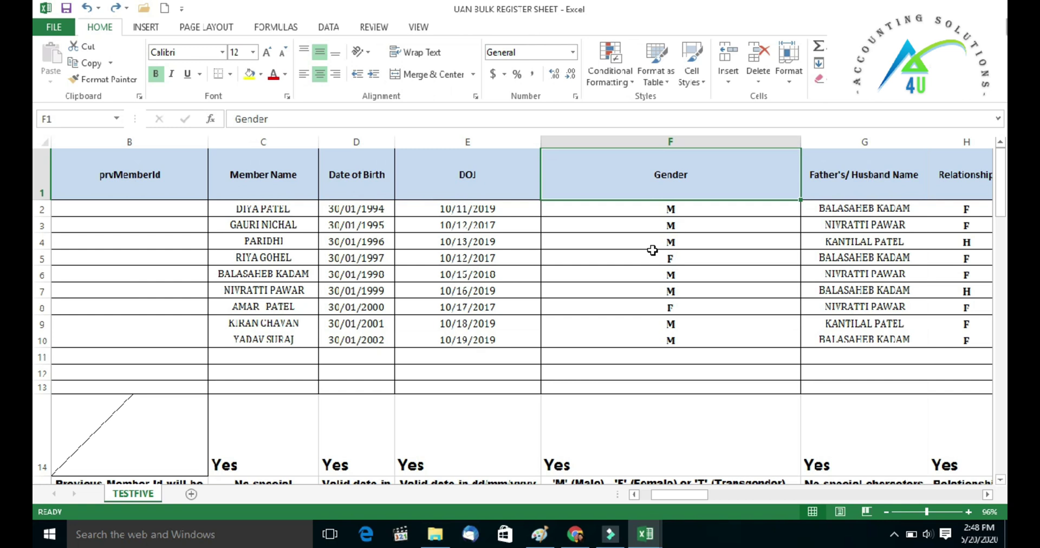
pyautogui.scroll(-1, 655, 239)
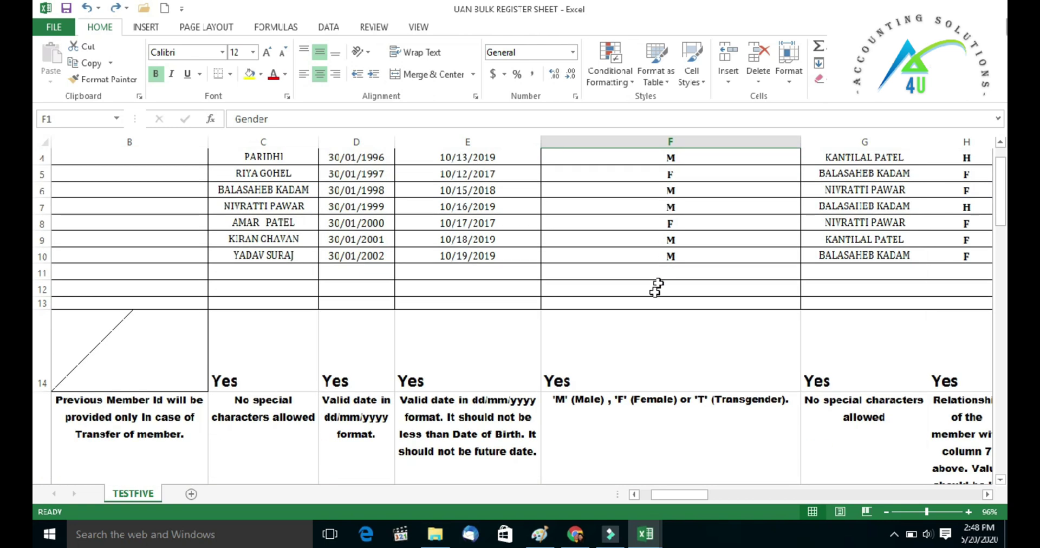
pyautogui.click(573, 410)
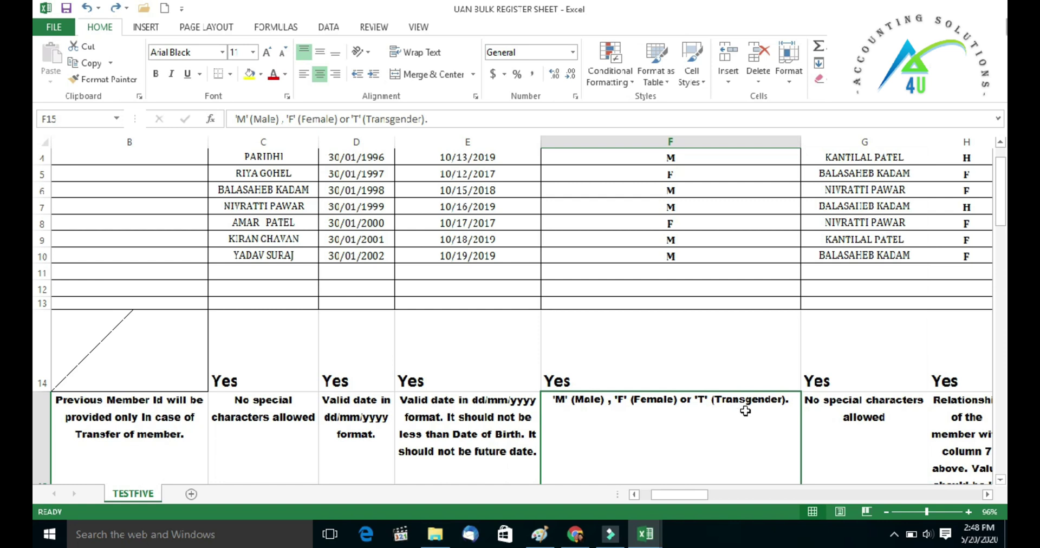
pyautogui.scroll(1, 664, 306)
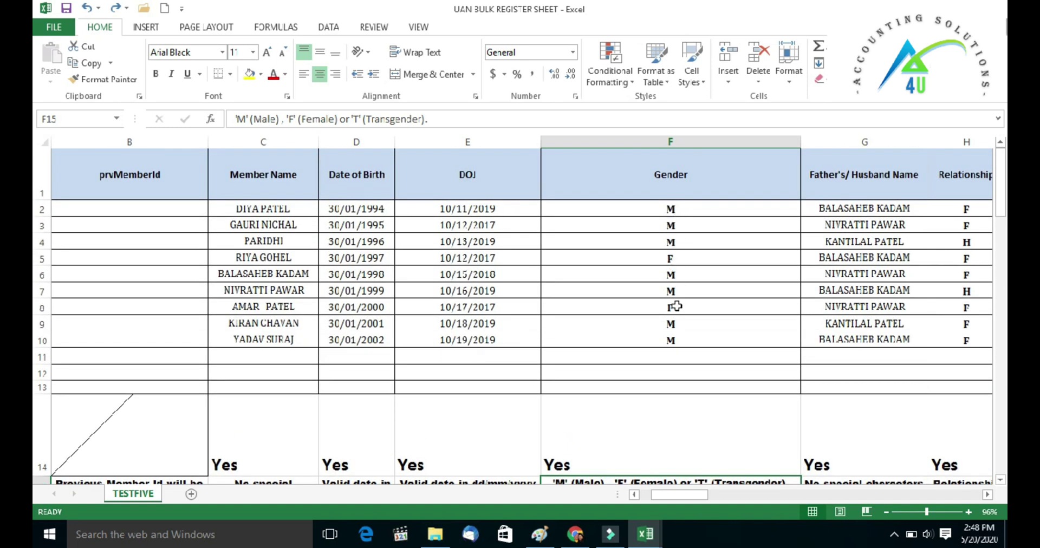
pyautogui.scroll(-1, 641, 417)
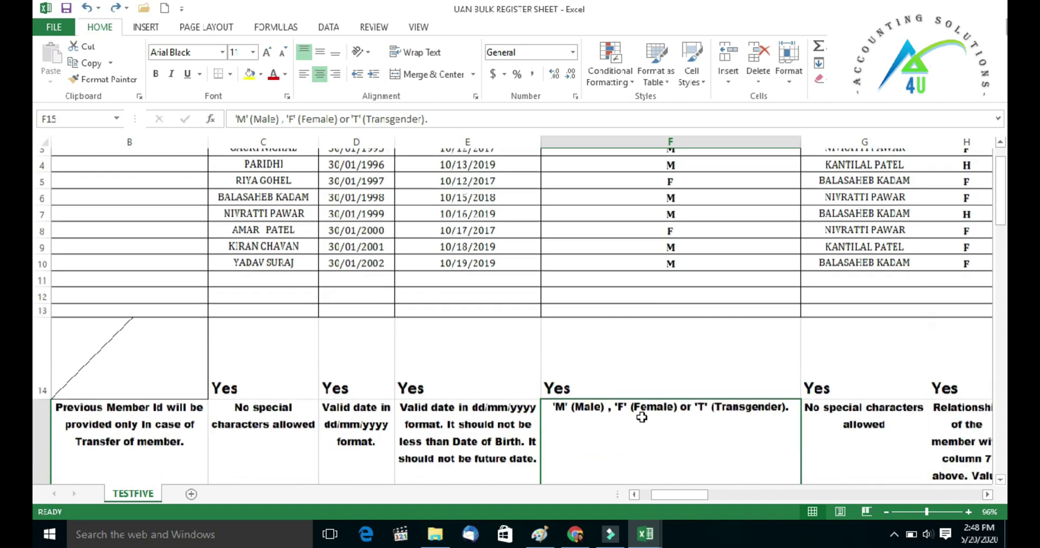
pyautogui.scroll(1, 653, 294)
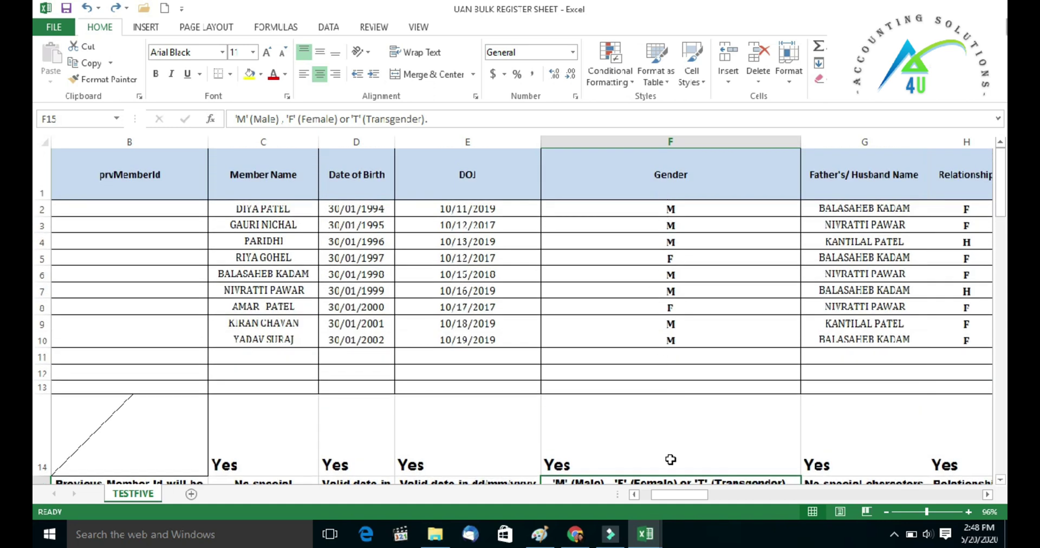
# - Check the Father's/ Husband Name column's entries against its mandatory flag in row 14 and its rule in row 15
pyautogui.moveTo(676, 495); pyautogui.dragTo(700, 496)
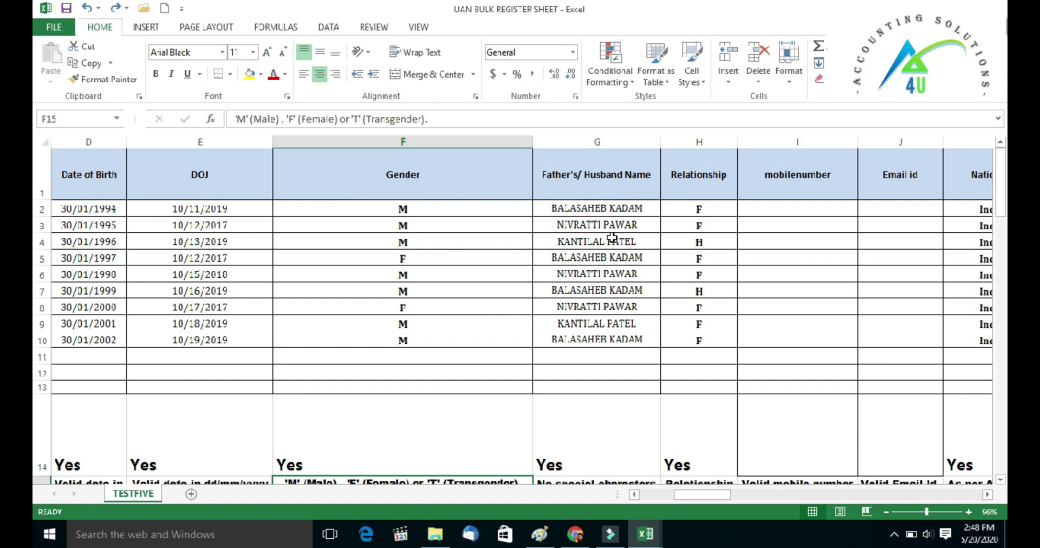
pyautogui.scroll(-1, 610, 304)
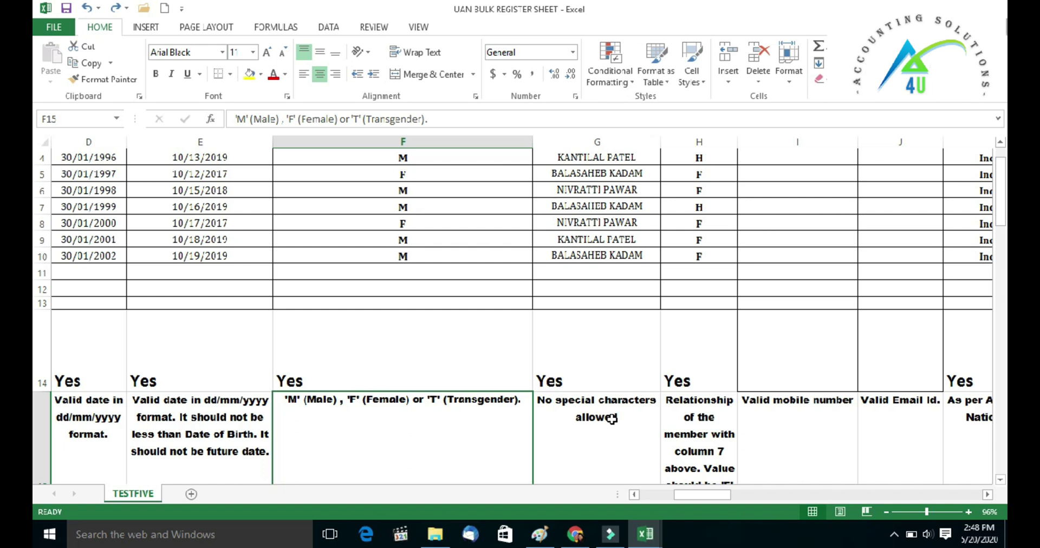
pyautogui.click(577, 365)
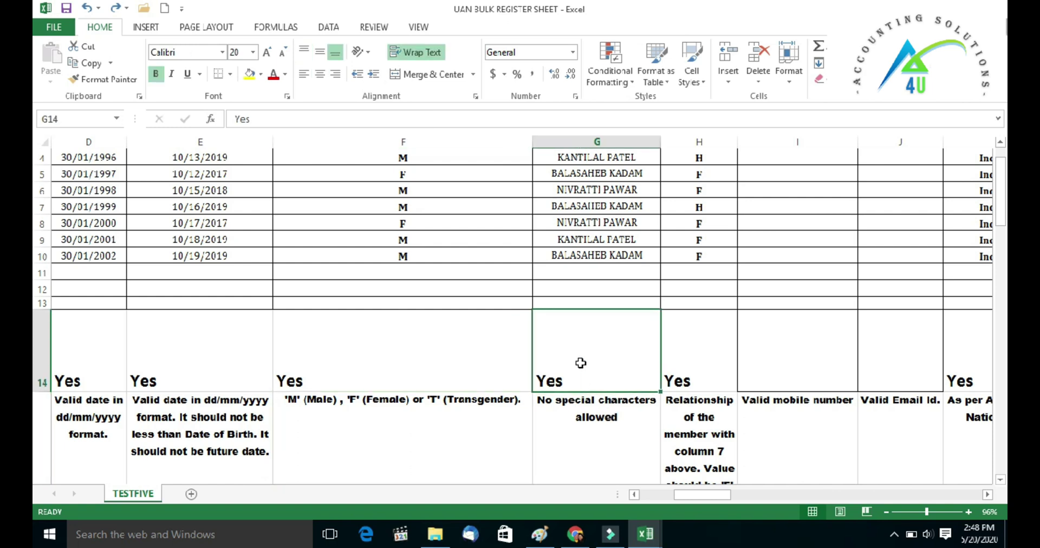
pyautogui.scroll(1, 698, 369)
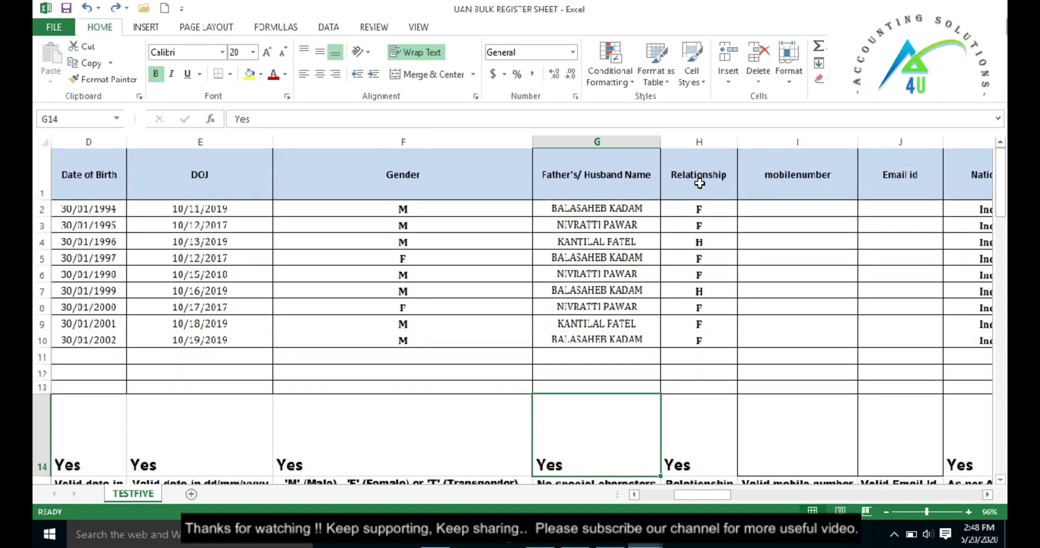
# - Compare the Relationship column's codes with the allowed values described in cell H15
pyautogui.click(699, 184)
pyautogui.click(715, 208)
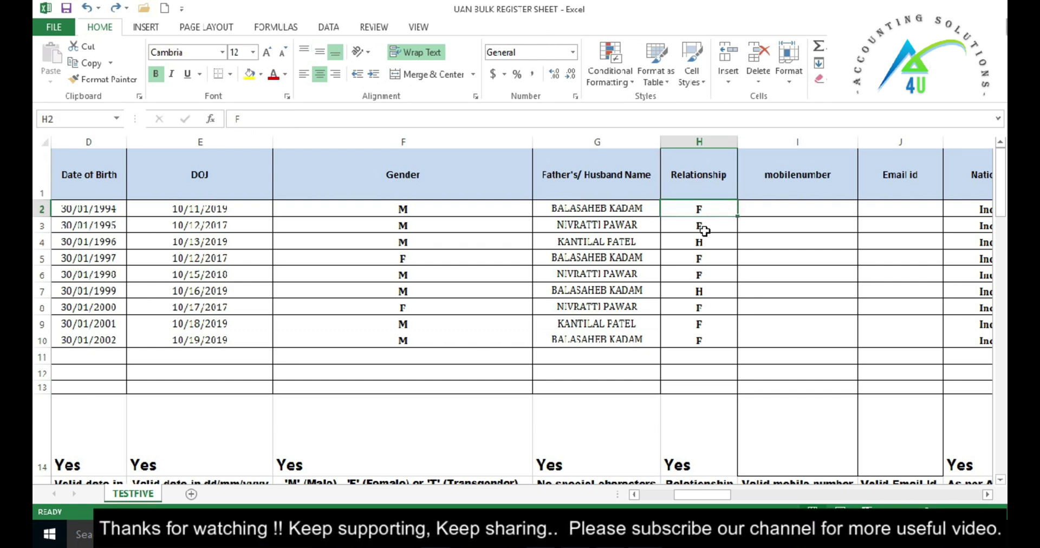
pyautogui.scroll(-2, 704, 233)
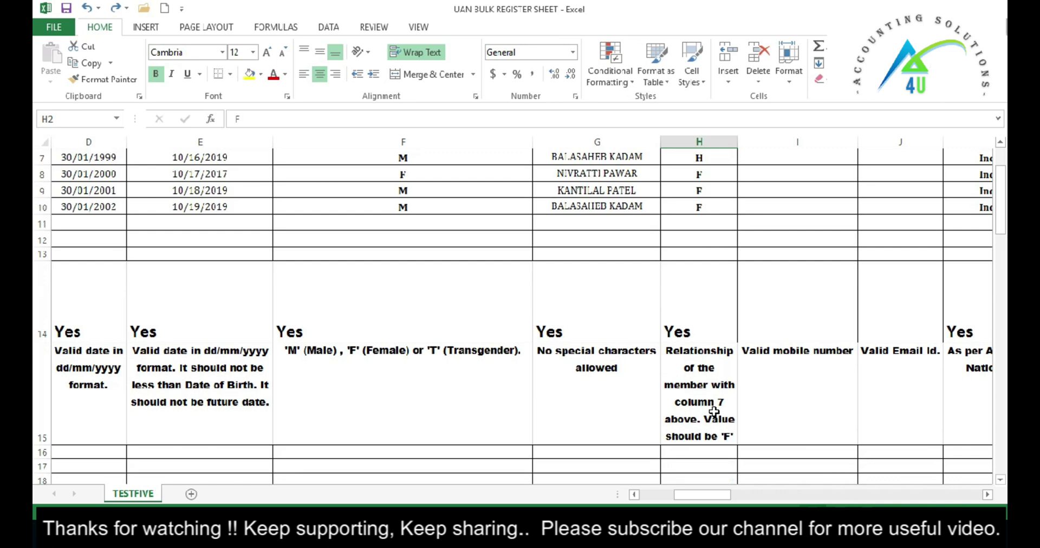
pyautogui.doubleClick(709, 402)
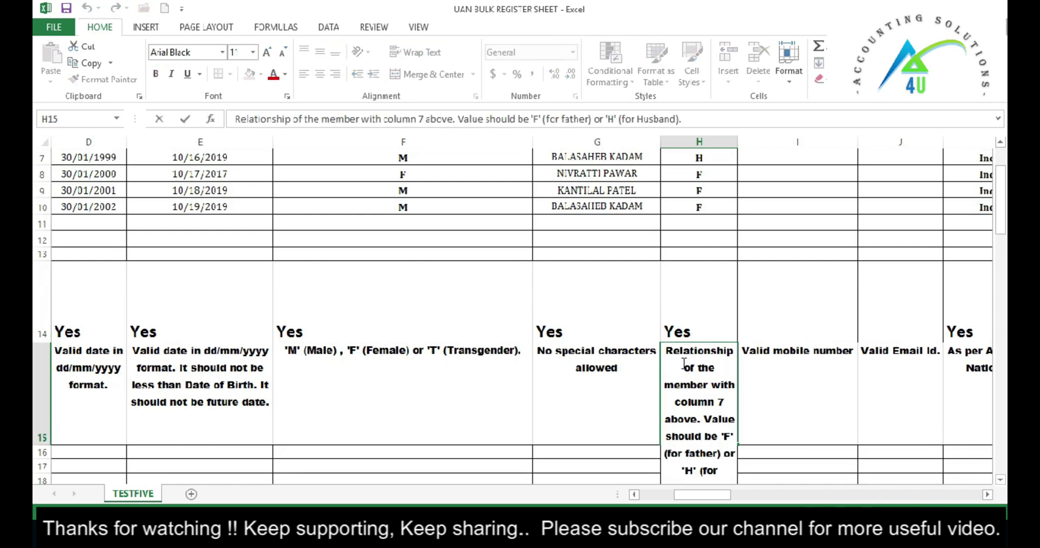
pyautogui.scroll(-1, 684, 363)
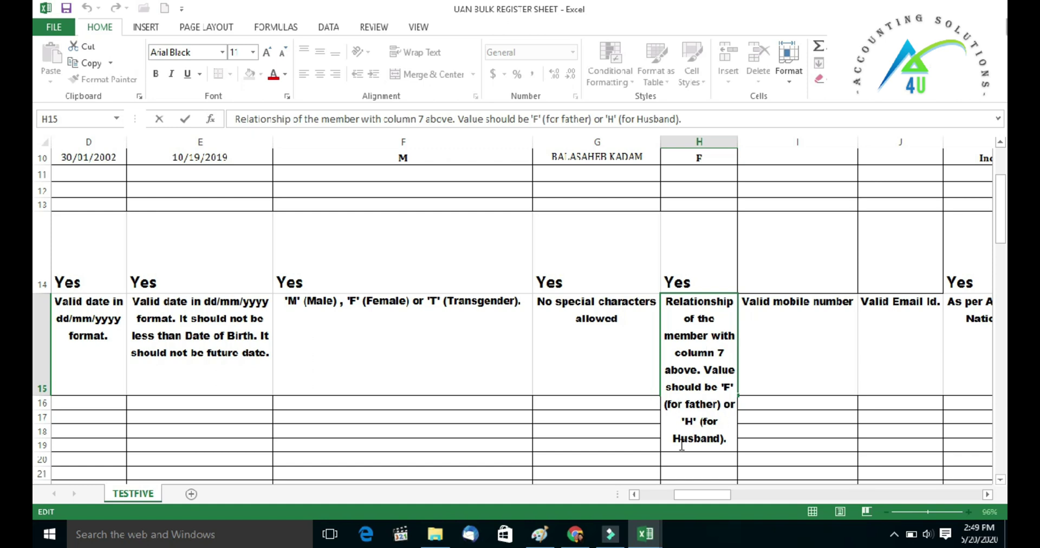
pyautogui.scroll(3, 703, 440)
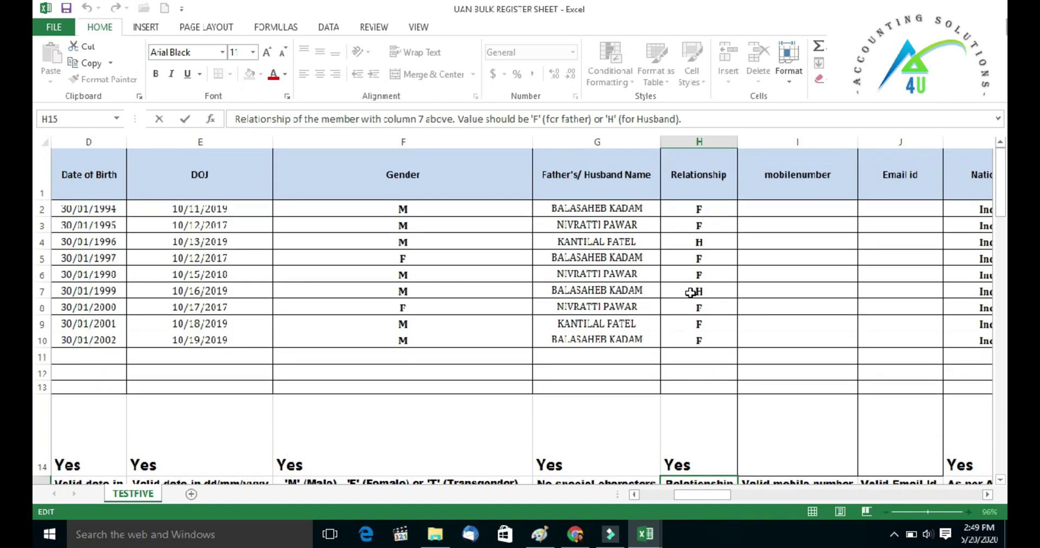
pyautogui.click(698, 291)
pyautogui.moveTo(724, 494)
pyautogui.mouseDown()
pyautogui.moveTo(705, 503)
pyautogui.moveTo(732, 496)
pyautogui.mouseUp()
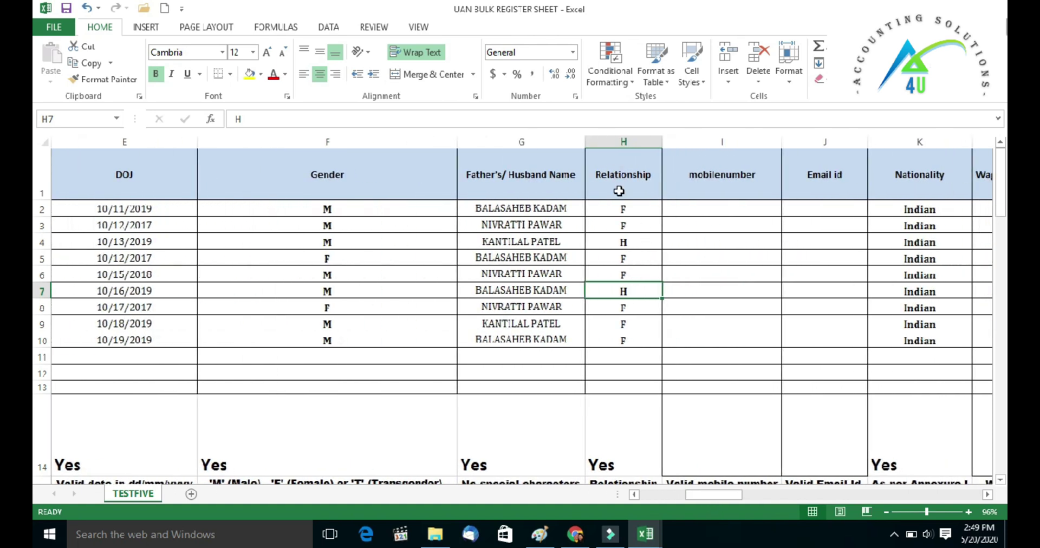
pyautogui.click(628, 258)
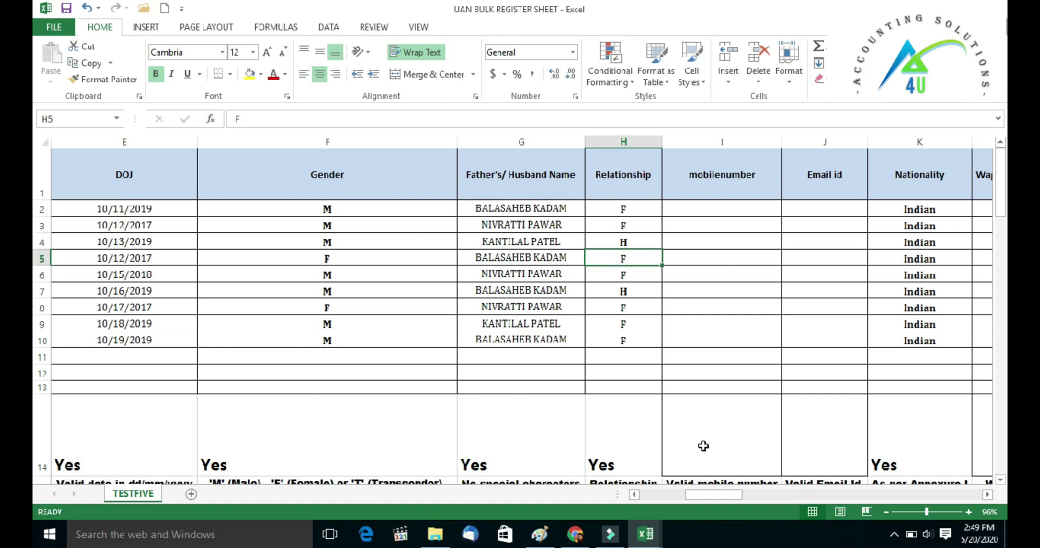
# - Inspect the entry cells of the mobilenumber and Email id columns
pyautogui.moveTo(703, 495); pyautogui.dragTo(723, 498)
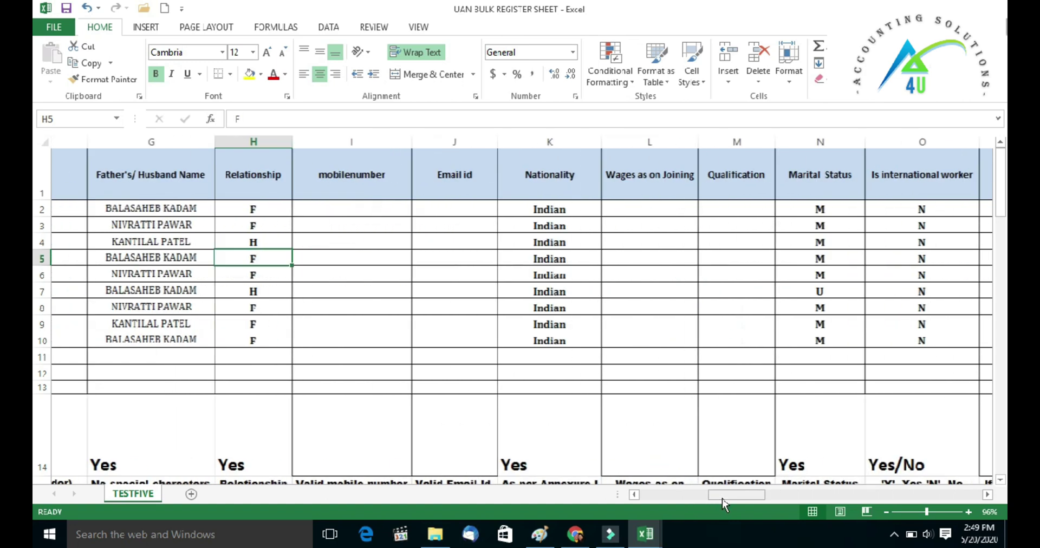
pyautogui.click(297, 197)
pyautogui.click(326, 237)
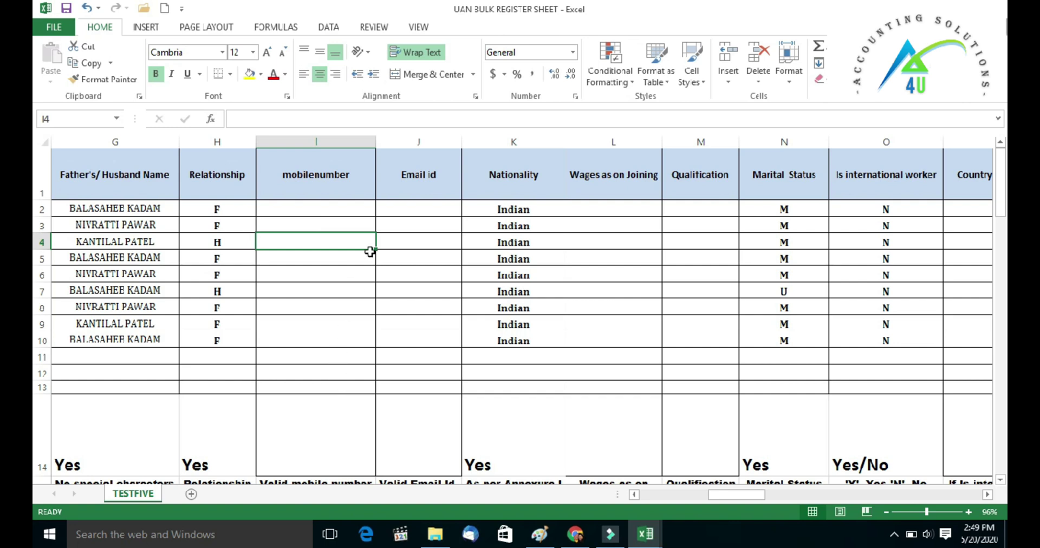
pyautogui.click(396, 224)
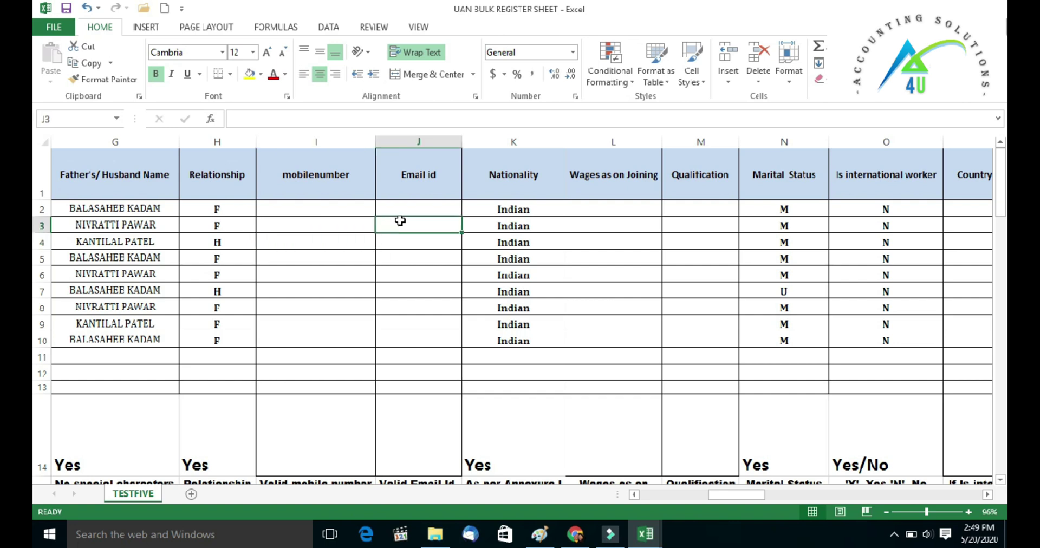
pyautogui.click(426, 342)
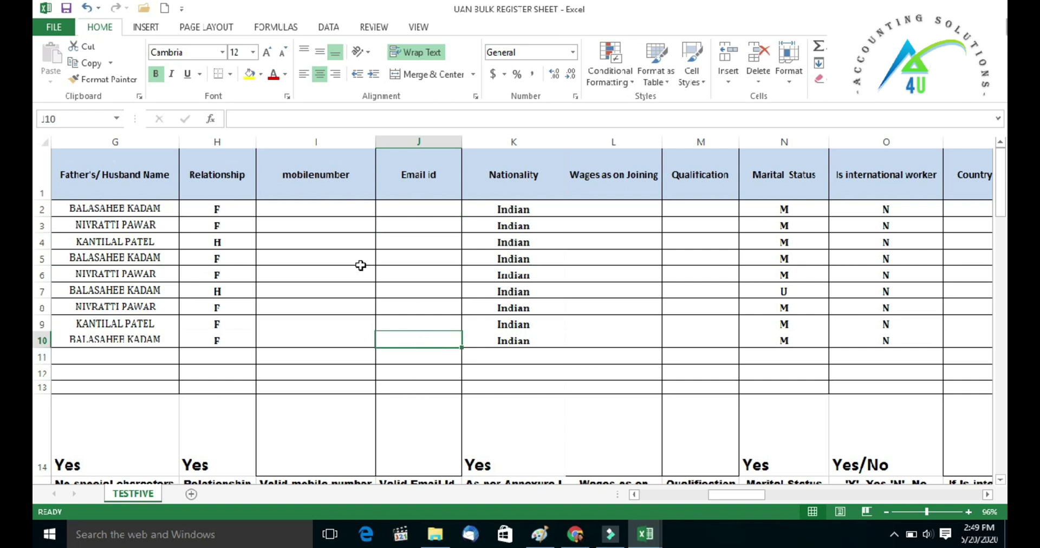
# - Check the Nationality column's entries against its mandatory flag and remarks in rows 14 and 15
pyautogui.click(513, 209)
pyautogui.press('Right')
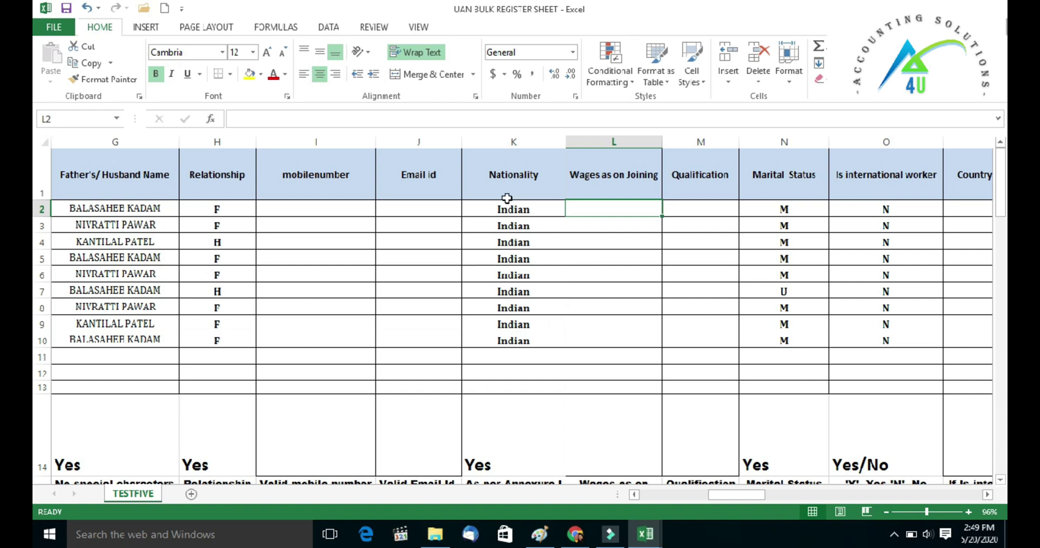
pyautogui.scroll(-1, 514, 313)
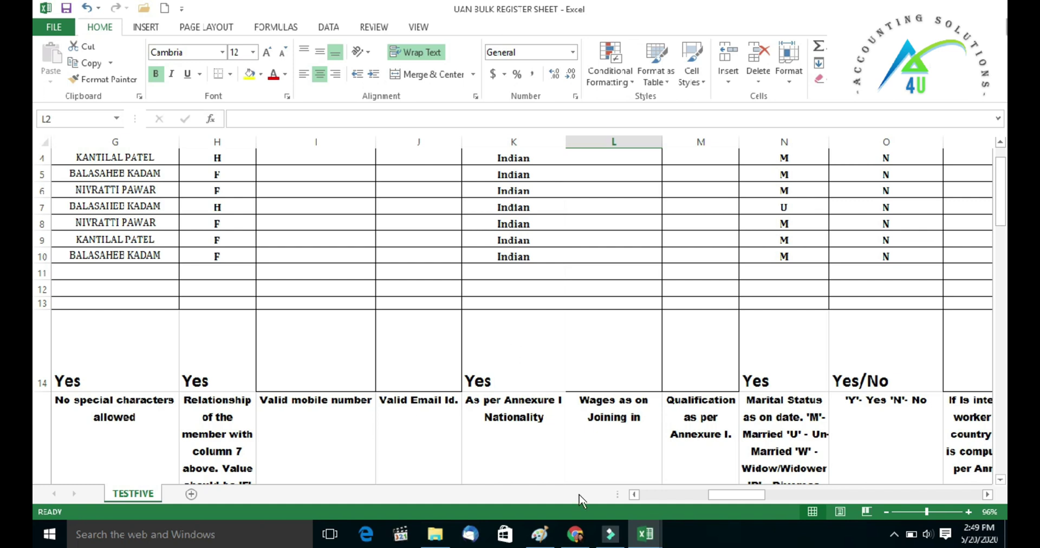
# - Switch to the bulk registration help file in Chrome and find India's nationality entry in Annexure I
pyautogui.click(575, 534)
pyautogui.scroll(5, 541, 280)
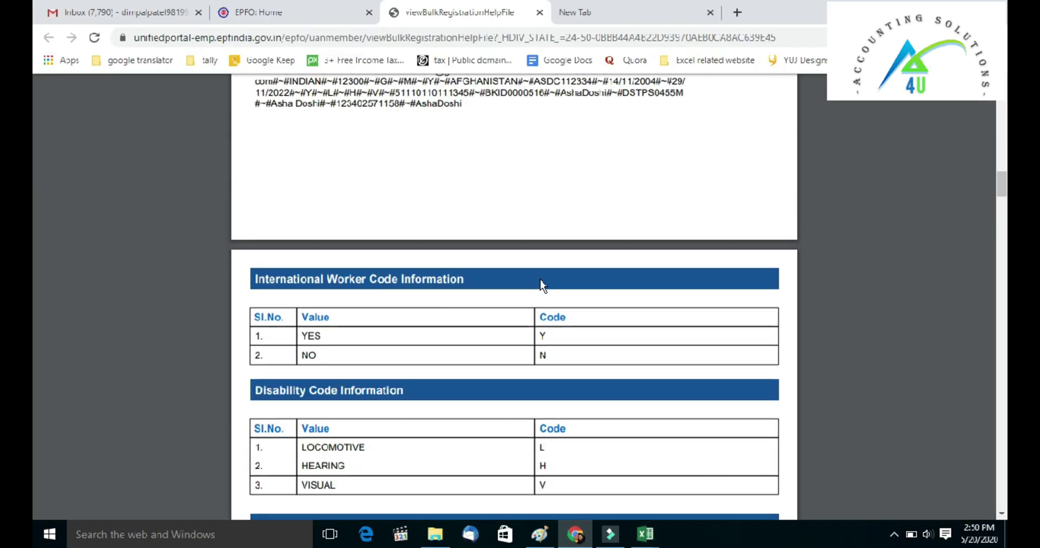
pyautogui.scroll(-20, 541, 280)
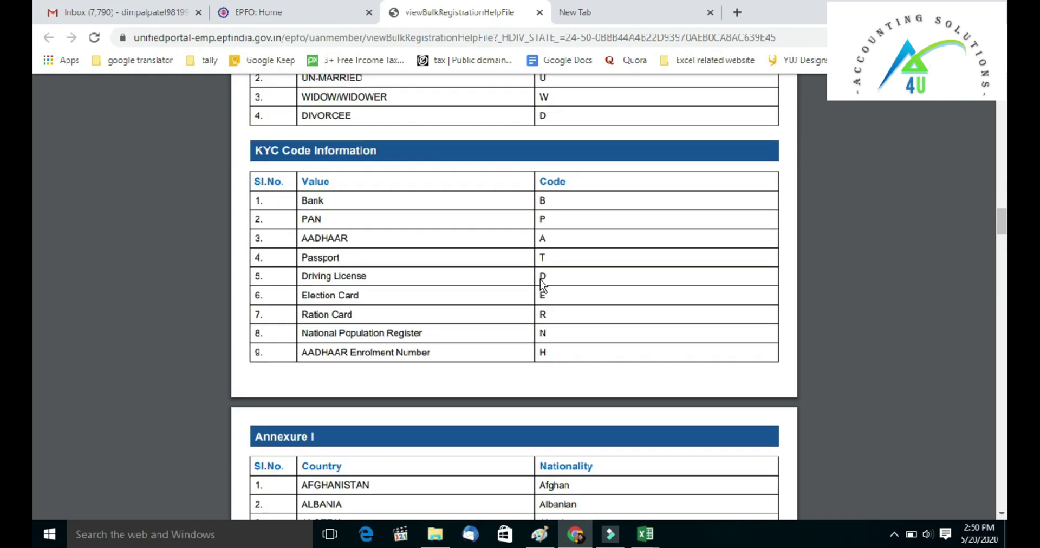
pyautogui.scroll(-3, 540, 280)
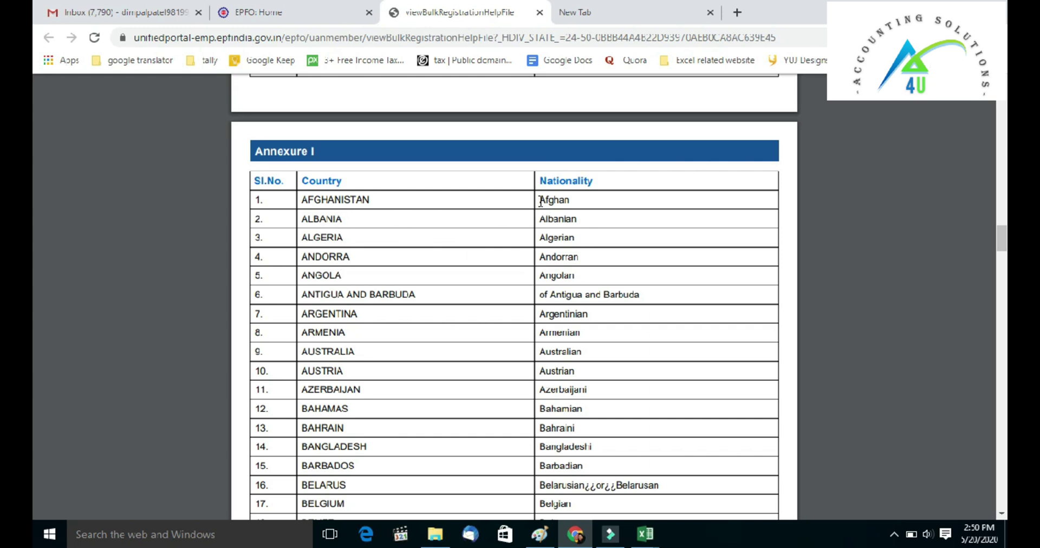
pyautogui.doubleClick(564, 201)
pyautogui.scroll(-6, 592, 179)
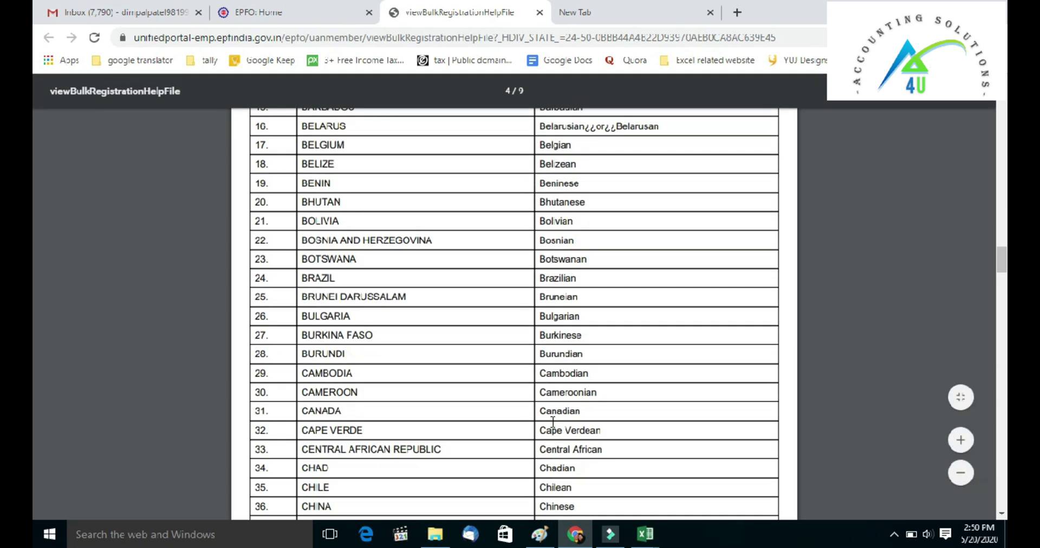
pyautogui.scroll(-3, 552, 421)
pyautogui.scroll(-3, 564, 367)
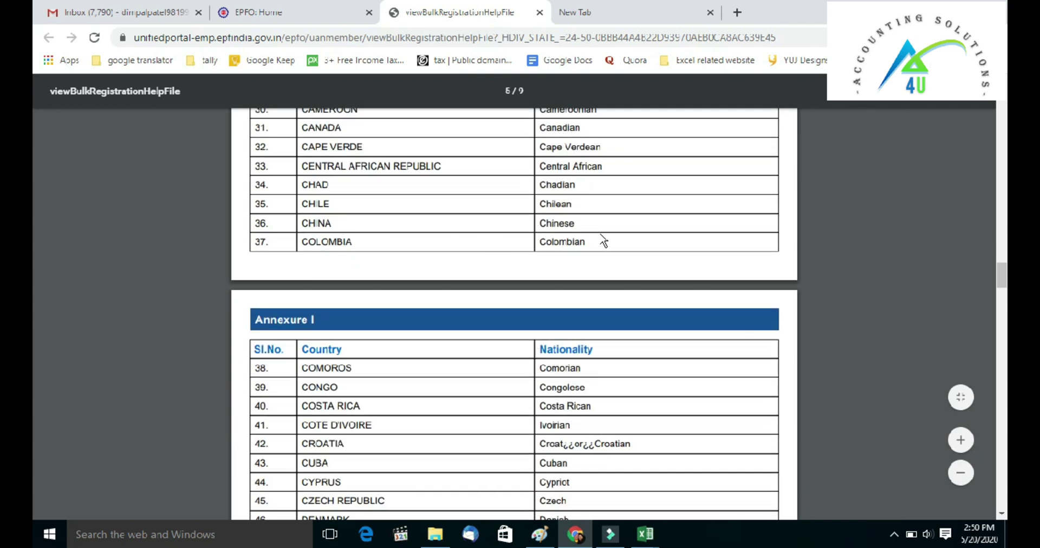
pyautogui.scroll(-10, 499, 356)
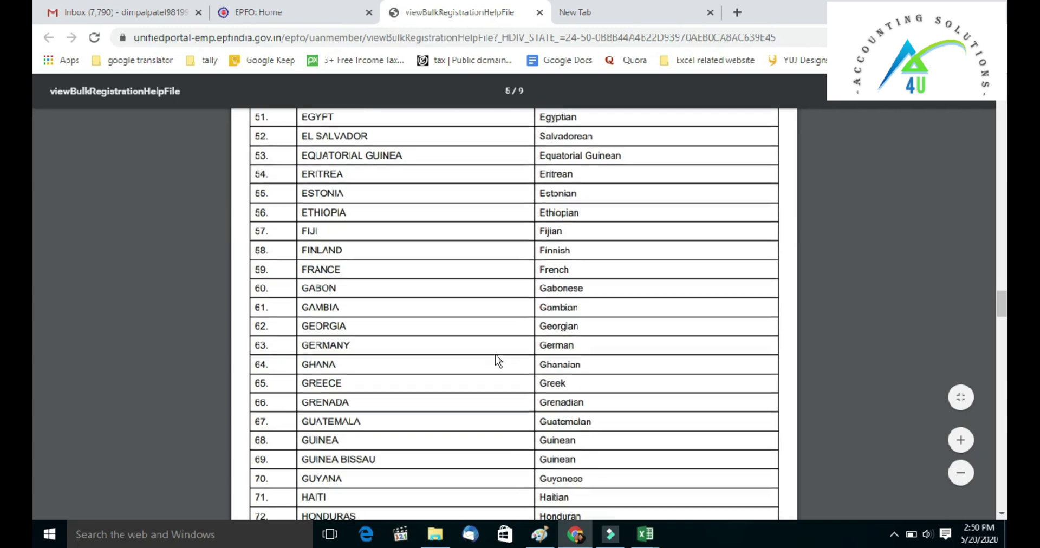
pyautogui.scroll(-6, 407, 403)
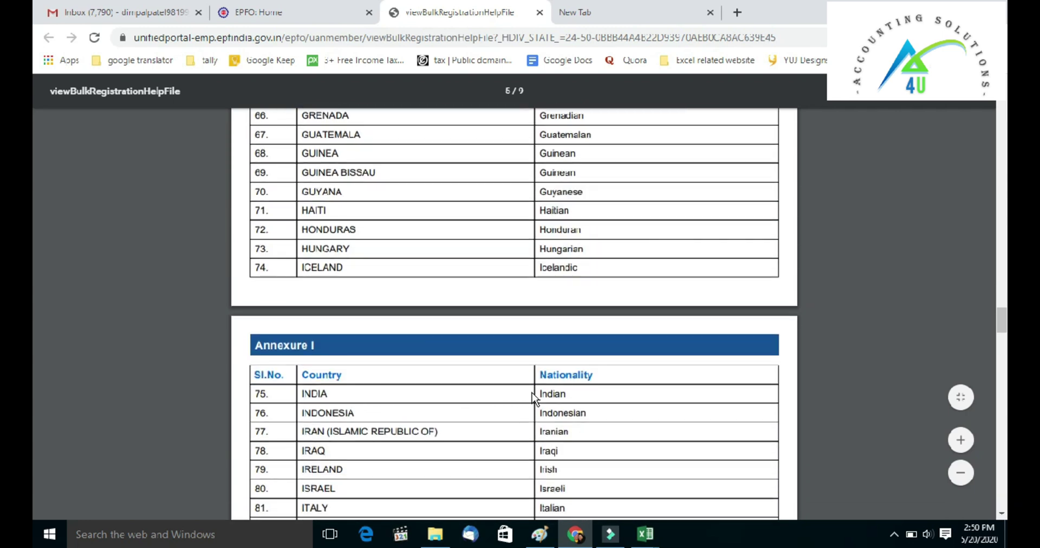
pyautogui.moveTo(574, 399); pyautogui.dragTo(525, 397)
# - Return to the Excel register sheet and compare the Nationality column's entries with the Annexure I wording
pyautogui.hotkey('alt', 'Tab')
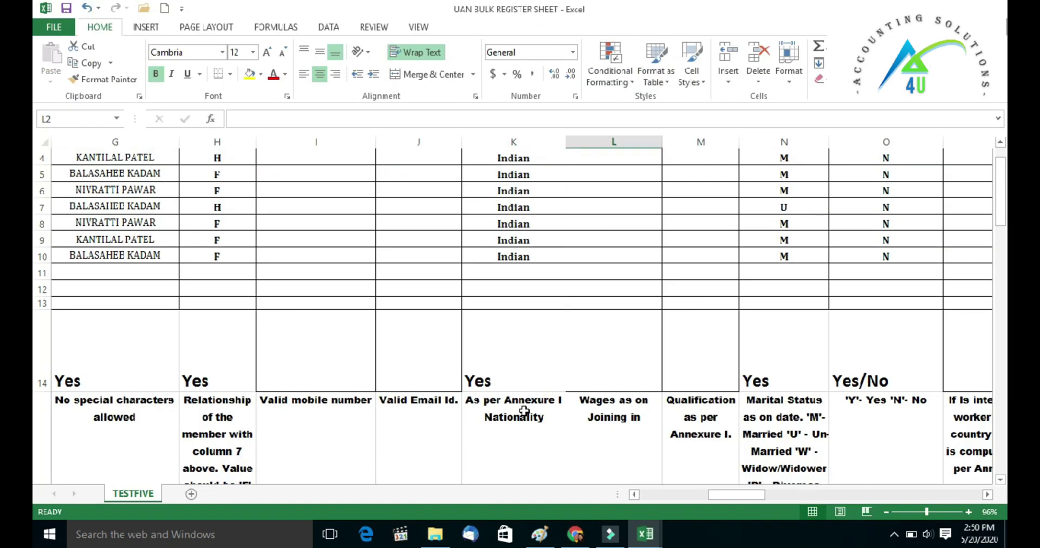
pyautogui.scroll(2, 528, 379)
pyautogui.scroll(-1, 497, 378)
pyautogui.scroll(1, 534, 415)
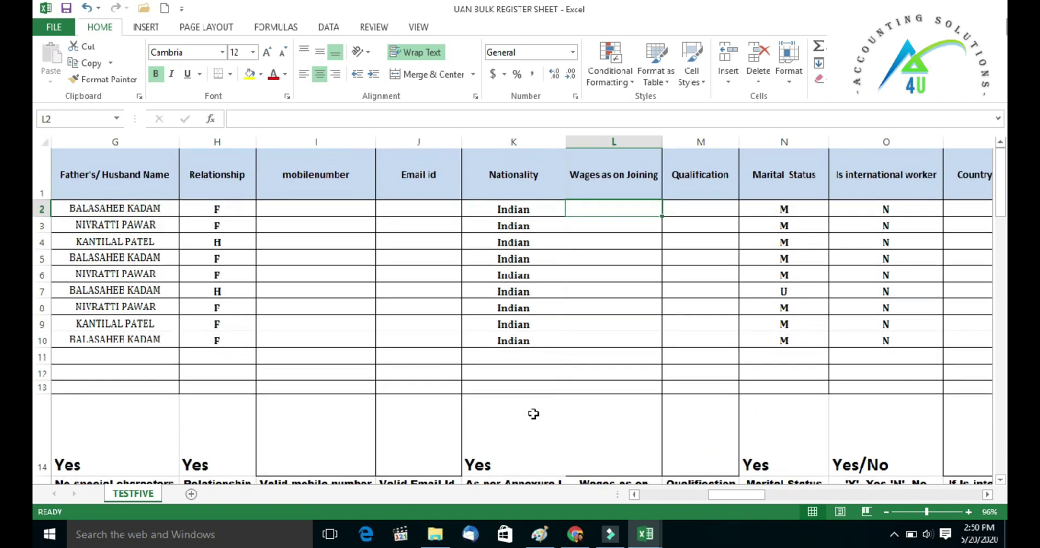
# - Inspect the Wages as on Joining column's entry cells and its remarks in row 15
pyautogui.click(625, 225)
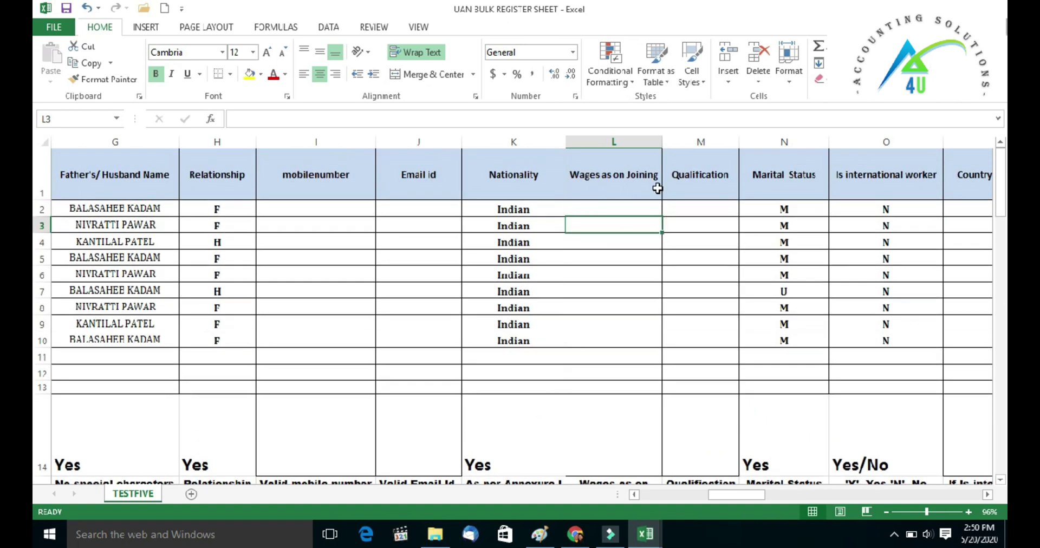
pyautogui.scroll(-1, 600, 338)
pyautogui.scroll(1, 602, 337)
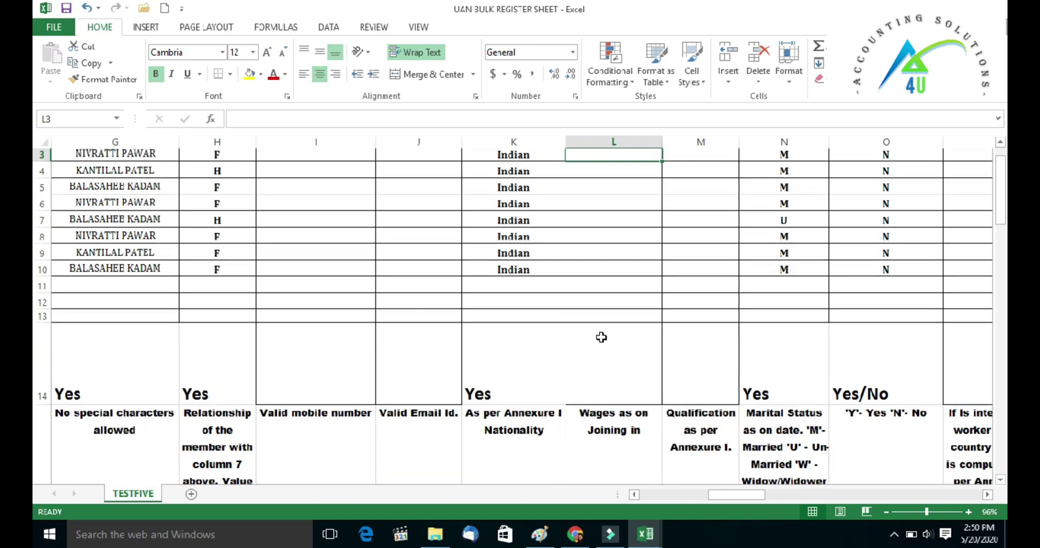
pyautogui.click(622, 206)
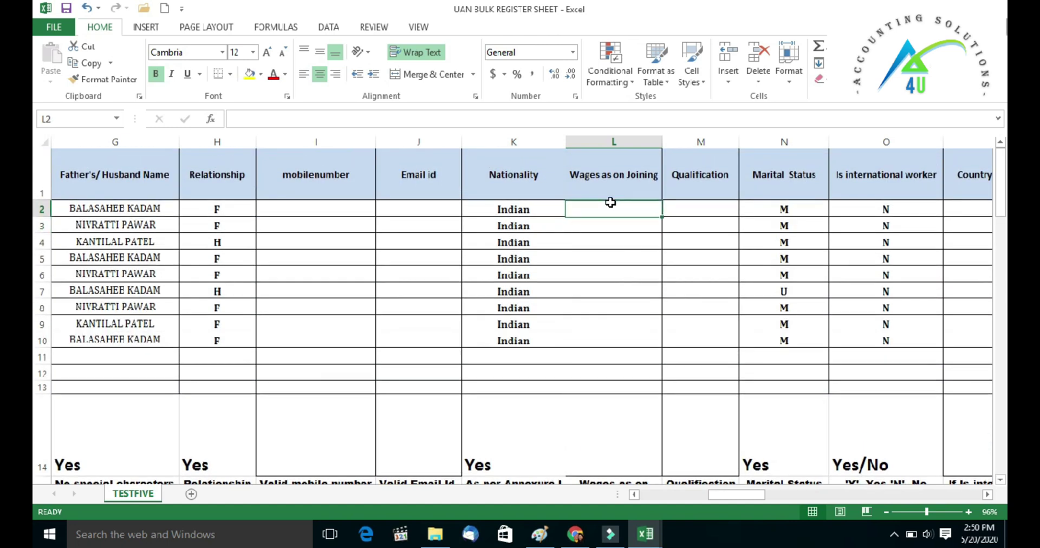
# - Check the Qualification column's first entry cell against its requirement in row 15
pyautogui.click(684, 209)
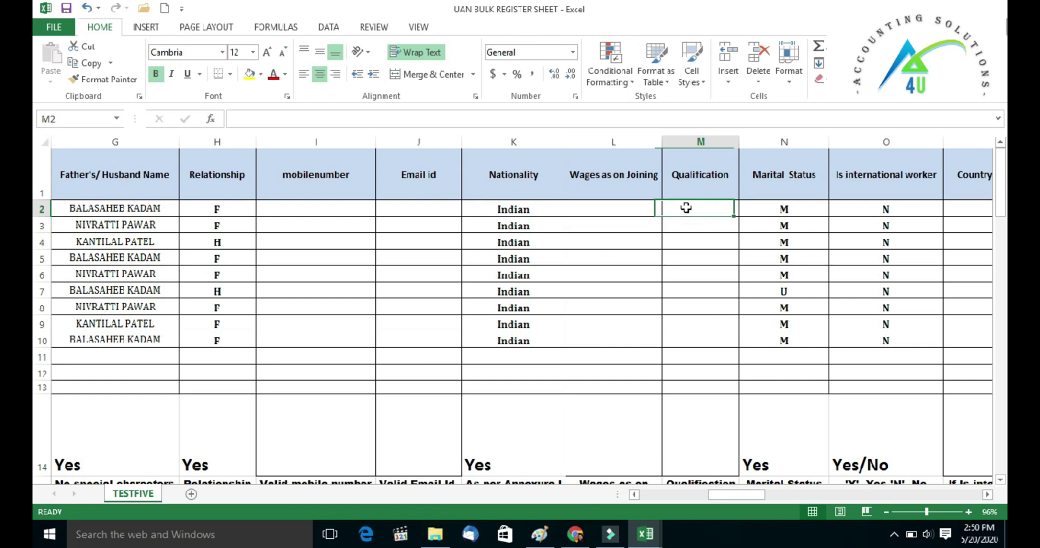
pyautogui.scroll(-1, 680, 325)
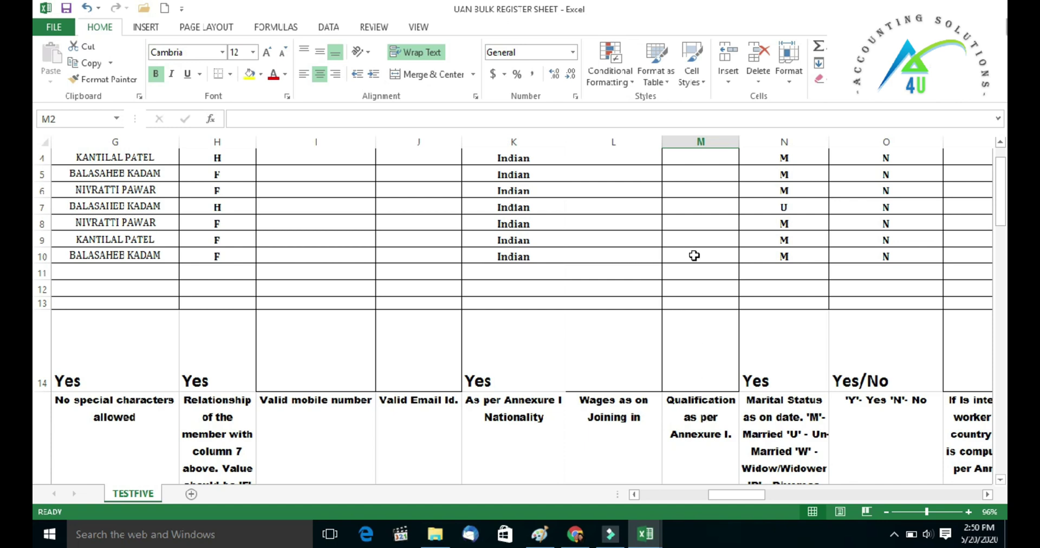
pyautogui.hotkey('alt', 'Tab')
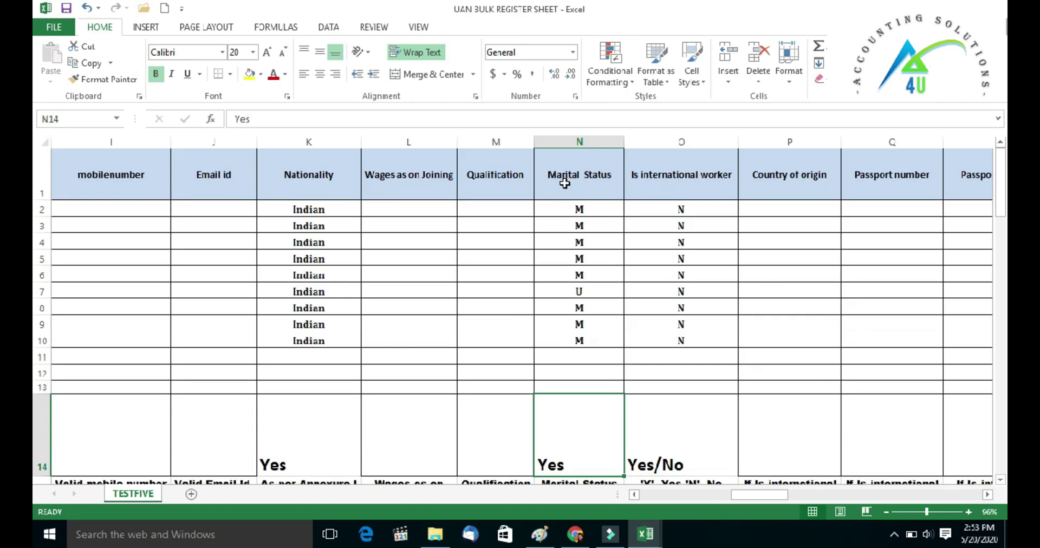
# - Compare the Marital Status column's codes with the allowed values listed in cell N15
pyautogui.click(541, 336)
pyautogui.scroll(-3, 547, 358)
pyautogui.click(572, 320)
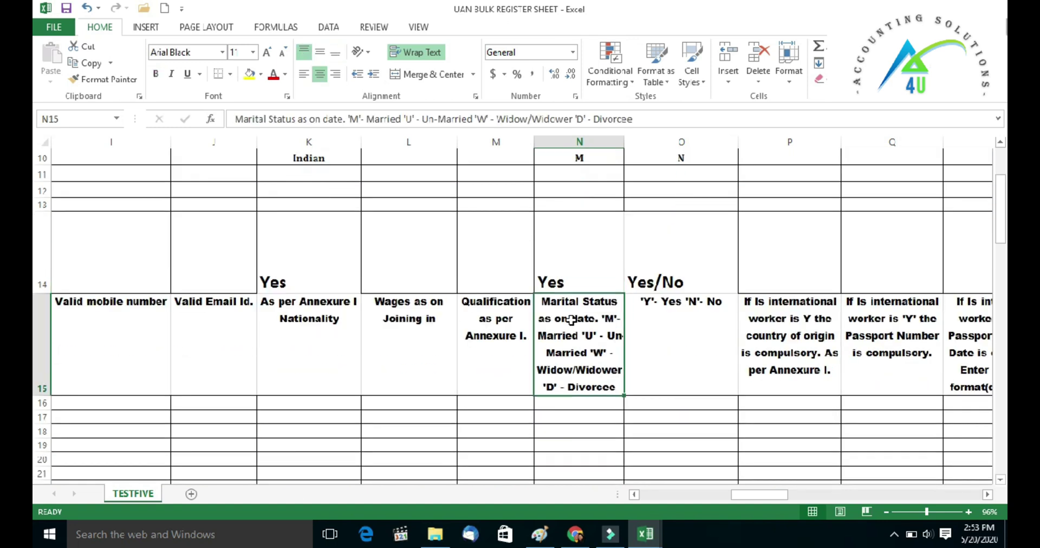
pyautogui.doubleClick(571, 320)
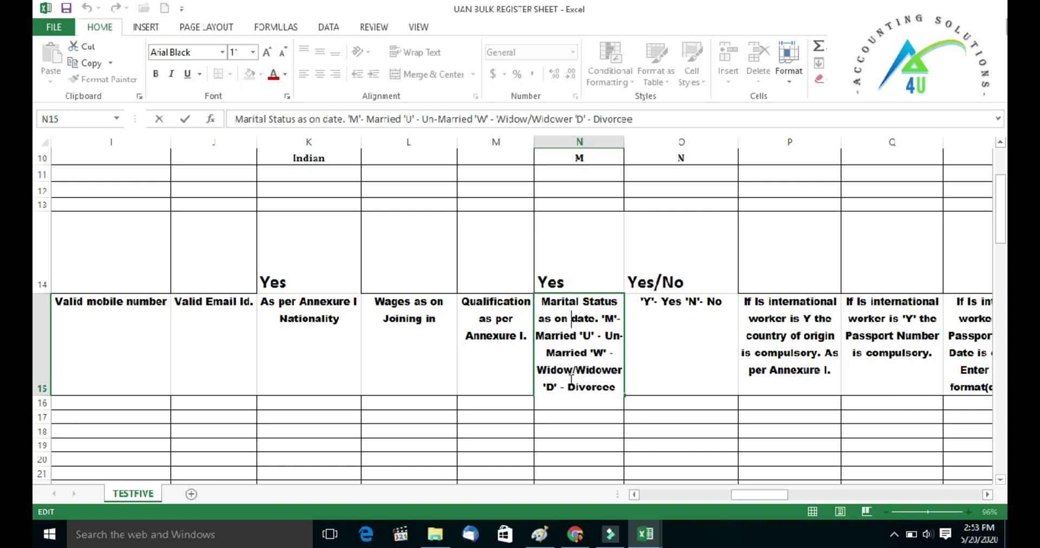
pyautogui.scroll(3, 572, 379)
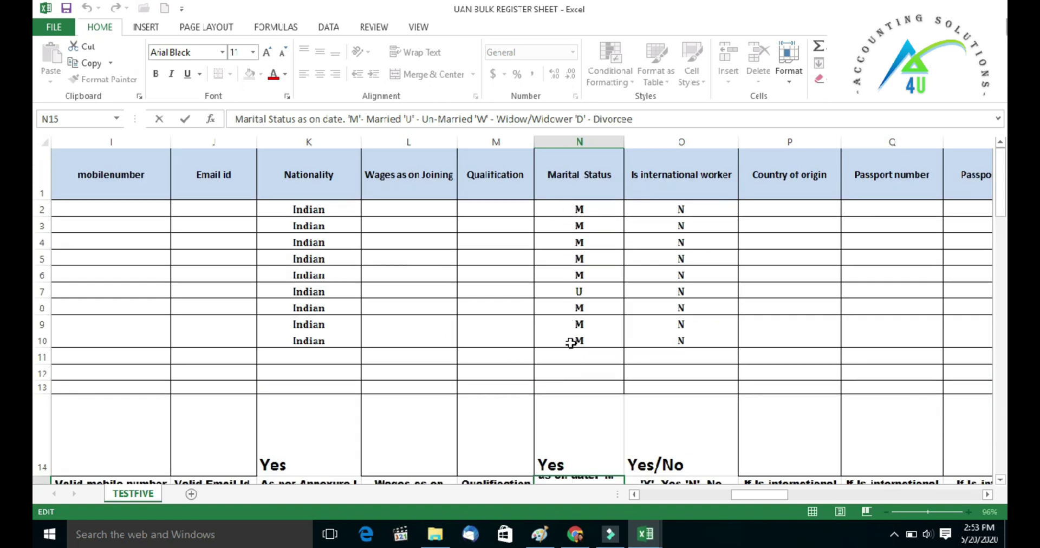
# - Check the Is international worker column's entries against its allowed values in row 15
pyautogui.click(645, 205)
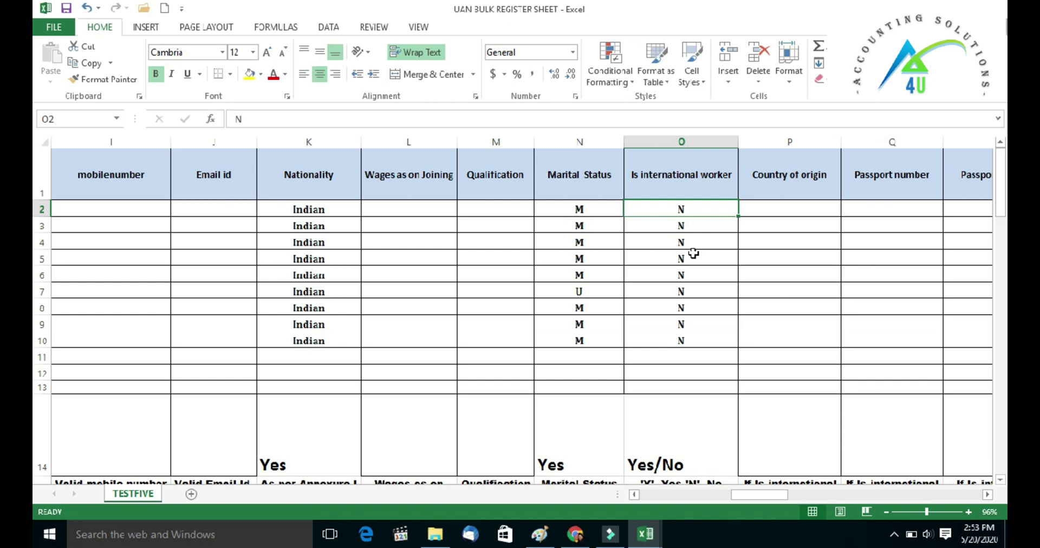
pyautogui.scroll(-1, 694, 253)
pyautogui.scroll(-1, 690, 253)
pyautogui.scroll(2, 686, 323)
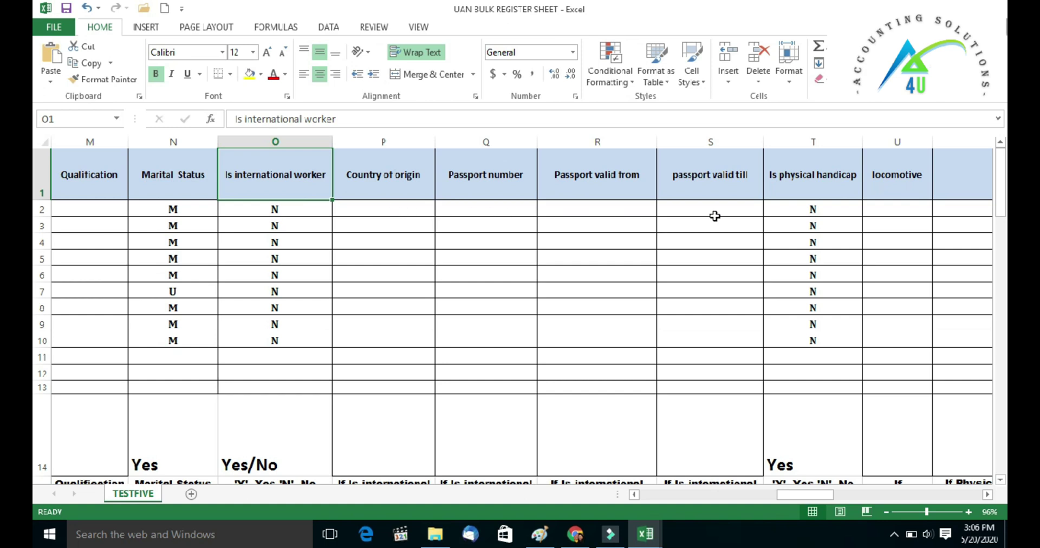
# - Review the Country of origin and passport columns along with their requirements for international workers in row 15
pyautogui.click(346, 188)
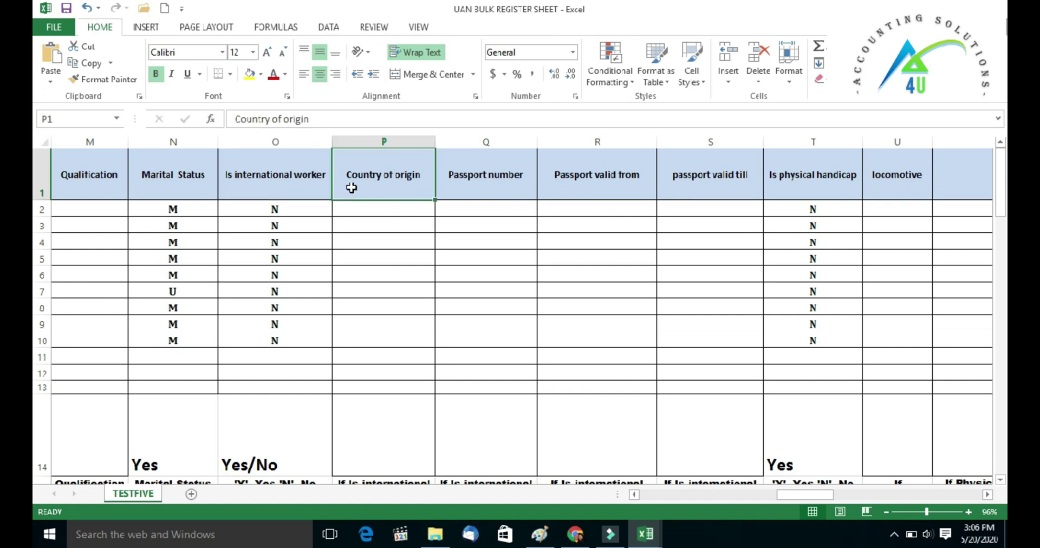
pyautogui.click(502, 189)
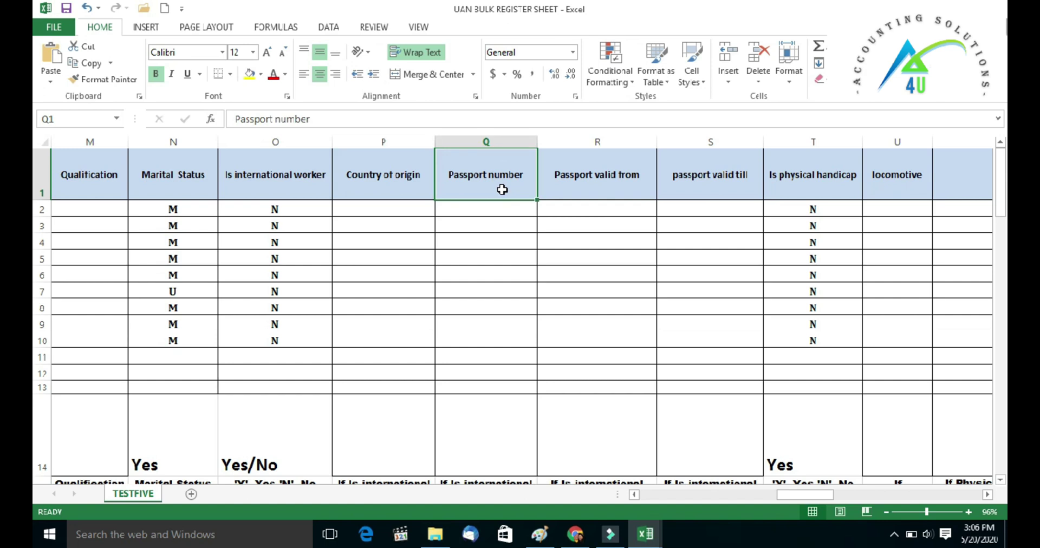
pyautogui.scroll(-1, 534, 294)
pyautogui.scroll(1, 516, 430)
pyautogui.click(566, 207)
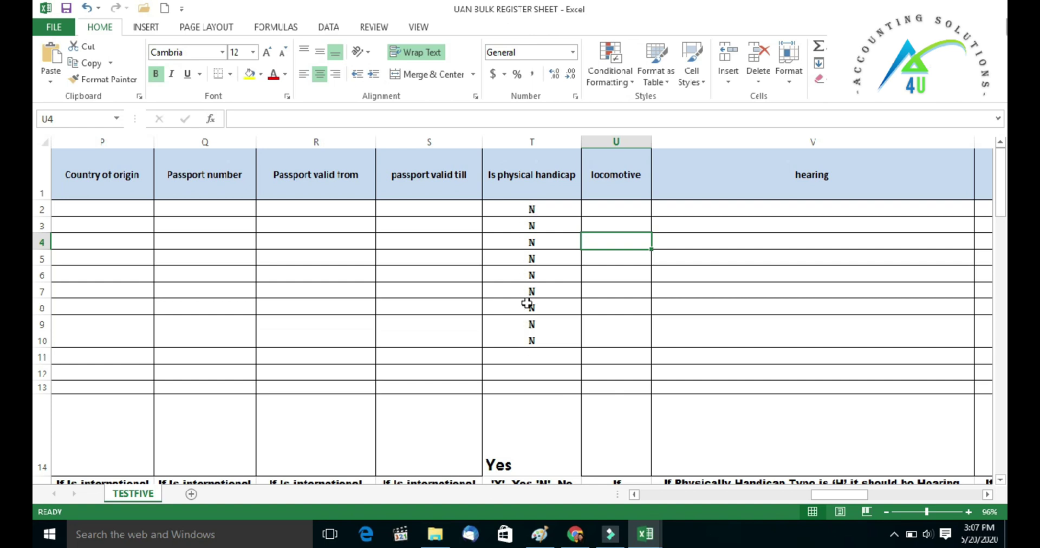
# - Inspect the locomotive column's first entry cell and its handicap-type requirement in row 15
pyautogui.click(603, 205)
pyautogui.scroll(-1, 710, 291)
pyautogui.scroll(1, 712, 290)
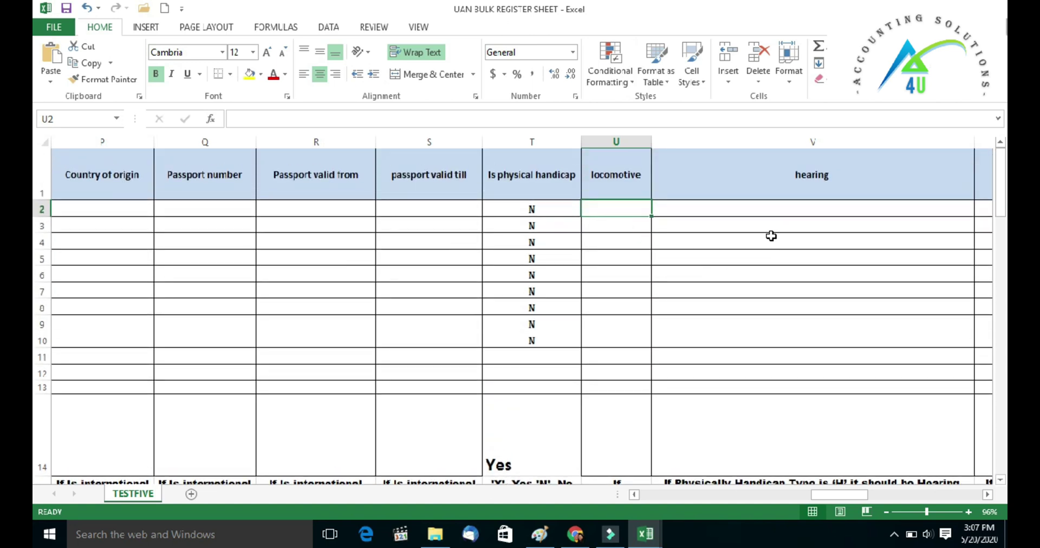
# - Examine the hearing column's entry cells and read its handicap-type requirement in row 15
pyautogui.click(772, 236)
pyautogui.moveTo(821, 495); pyautogui.dragTo(832, 495)
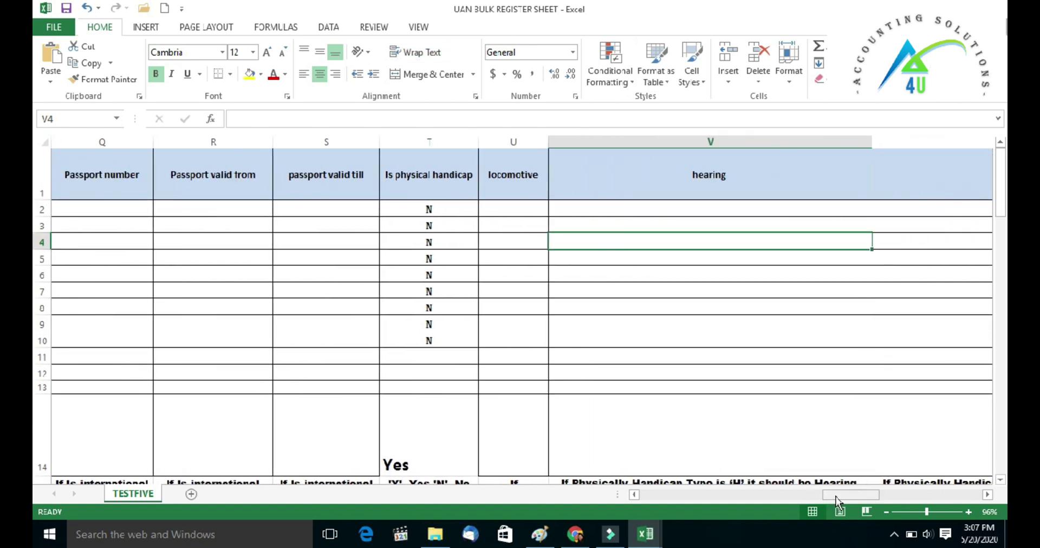
pyautogui.scroll(-1, 688, 287)
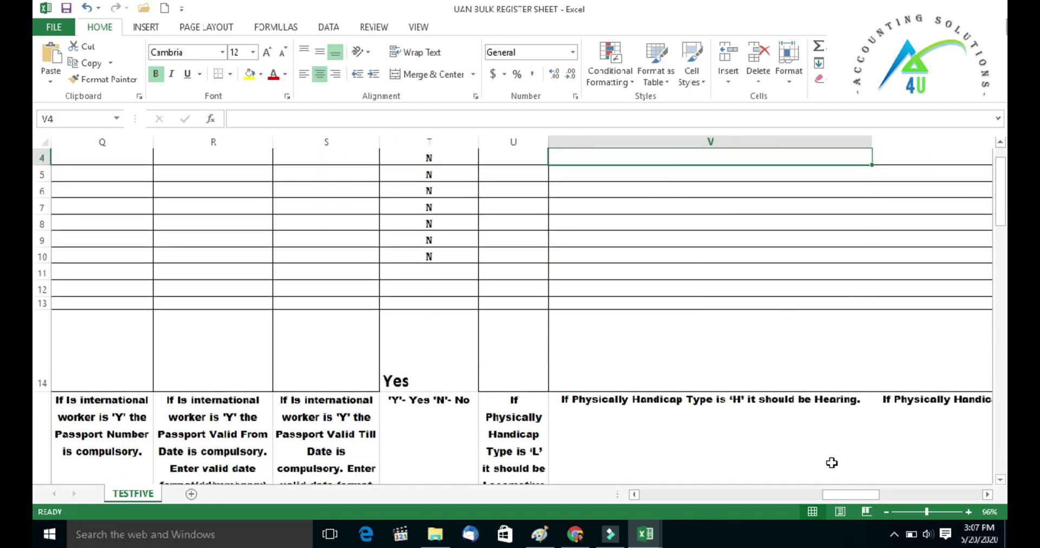
# - Examine the visual column and read its handicap-type requirement in cell W15
pyautogui.moveTo(861, 495); pyautogui.dragTo(896, 494)
pyautogui.scroll(1, 704, 325)
pyautogui.click(669, 181)
pyautogui.scroll(-1, 695, 305)
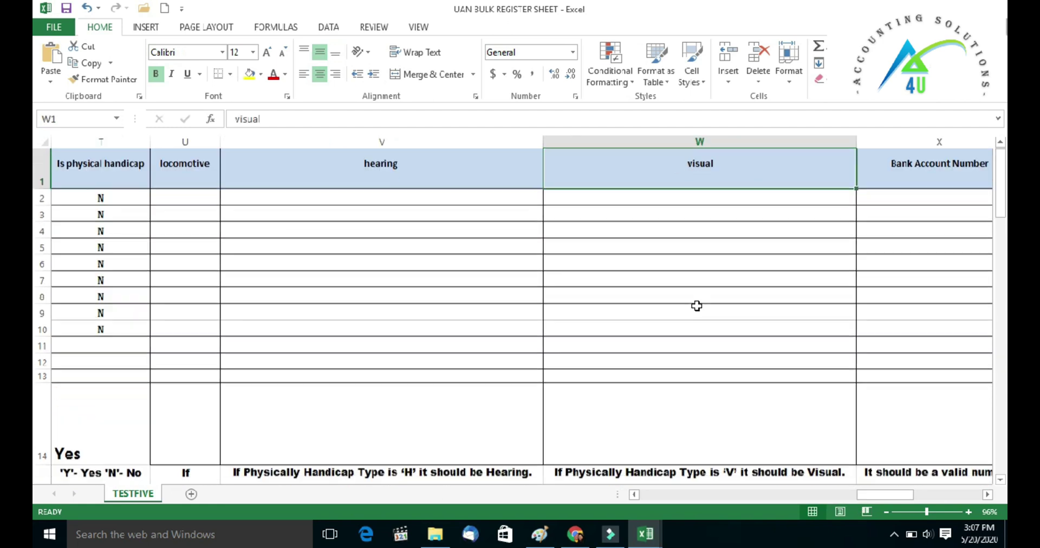
pyautogui.click(714, 406)
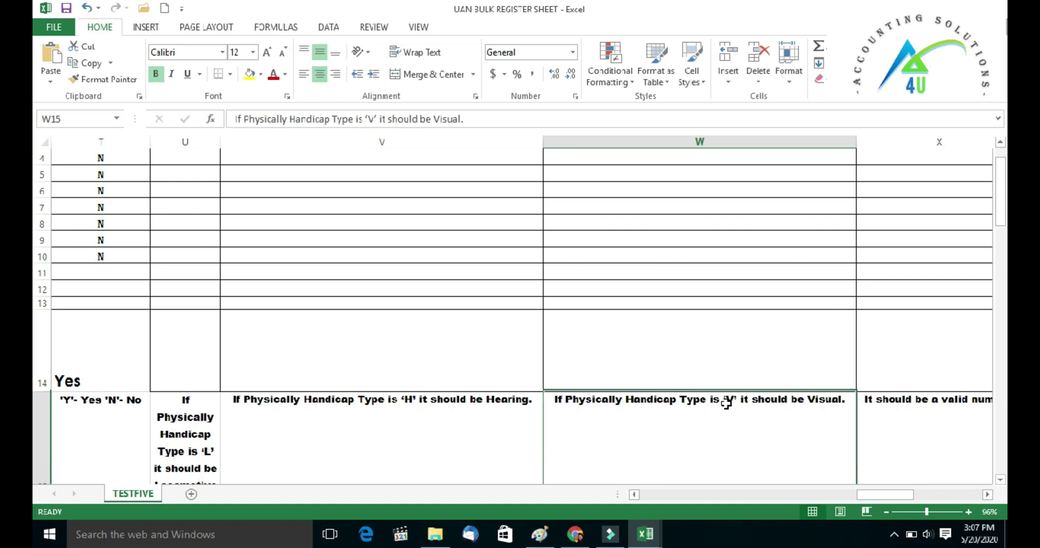
pyautogui.scroll(1, 721, 389)
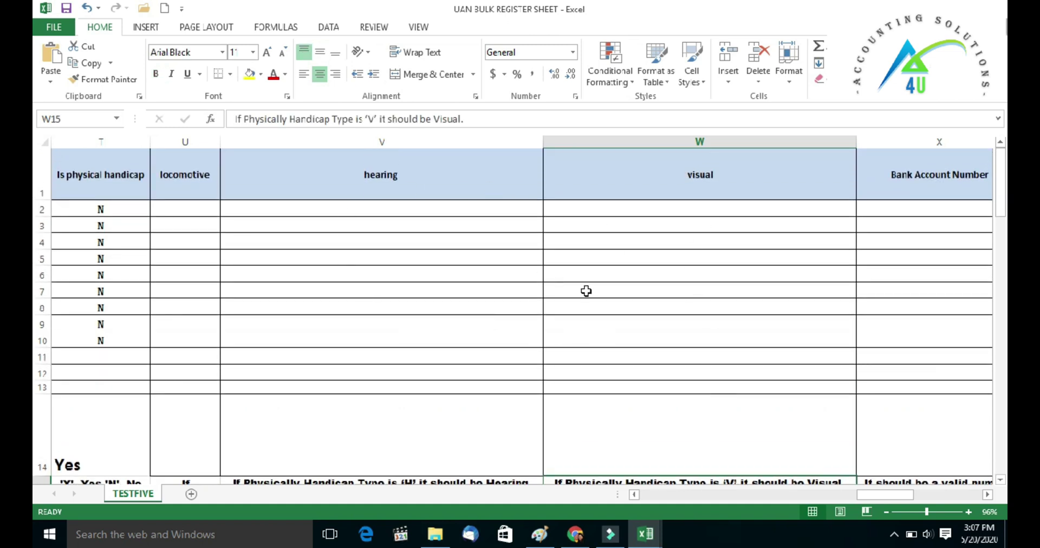
# - Review the Bank Account Number, IFSC Code, Name as per Bank, PAN and name as per PAN columns
pyautogui.moveTo(865, 499); pyautogui.dragTo(900, 499)
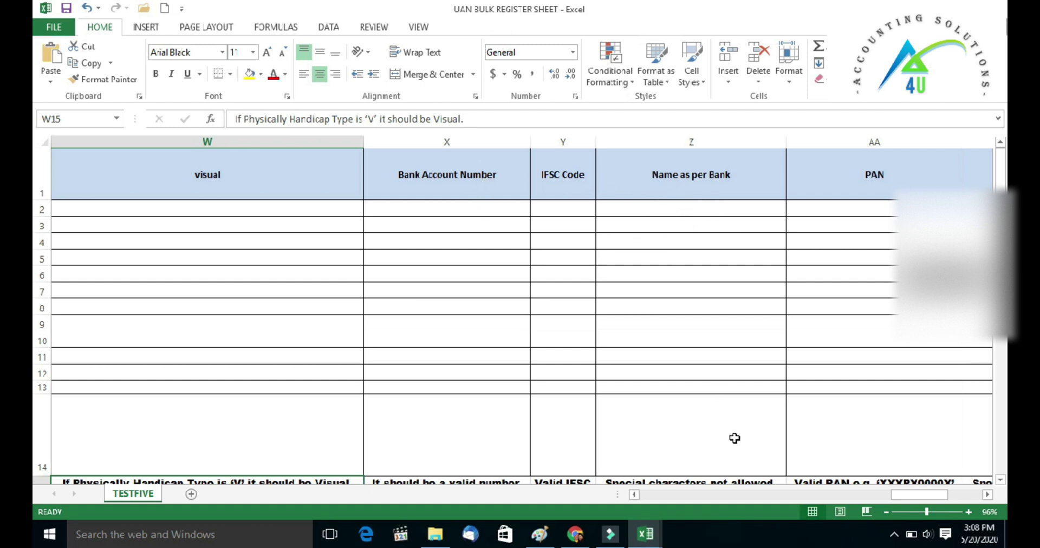
pyautogui.click(874, 209)
pyautogui.moveTo(928, 495); pyautogui.dragTo(930, 495)
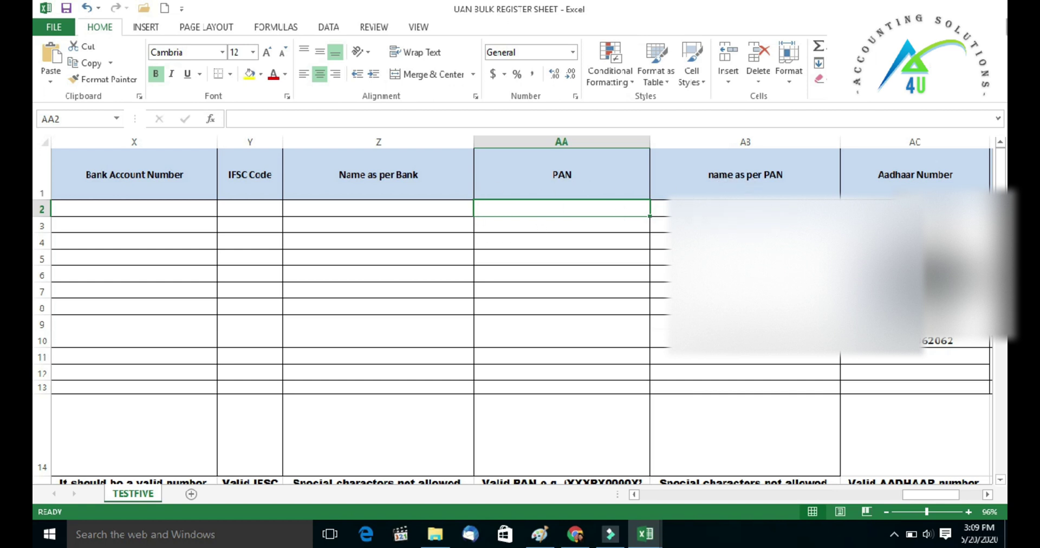
pyautogui.press('Tab')
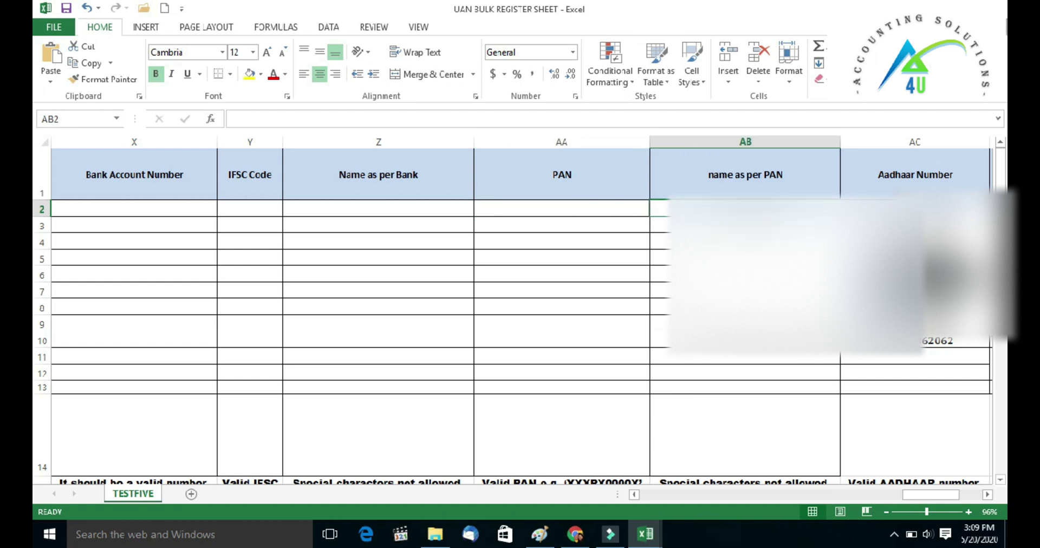
# - Review the Aadhaar Number and Name as on Aadhaar columns, and select cell B8 in the prvMemberId column
pyautogui.moveTo(902, 495); pyautogui.dragTo(933, 498)
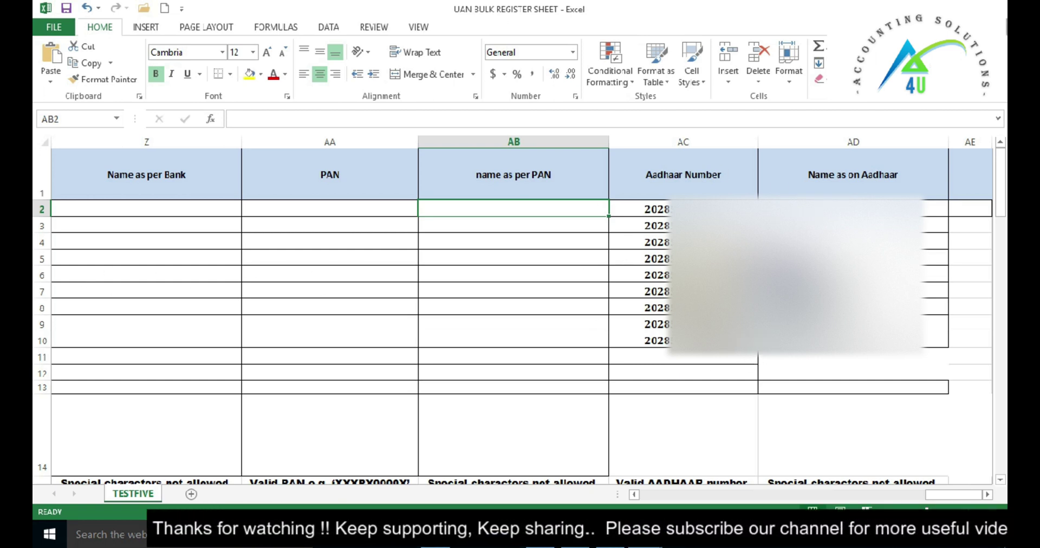
pyautogui.click(853, 175)
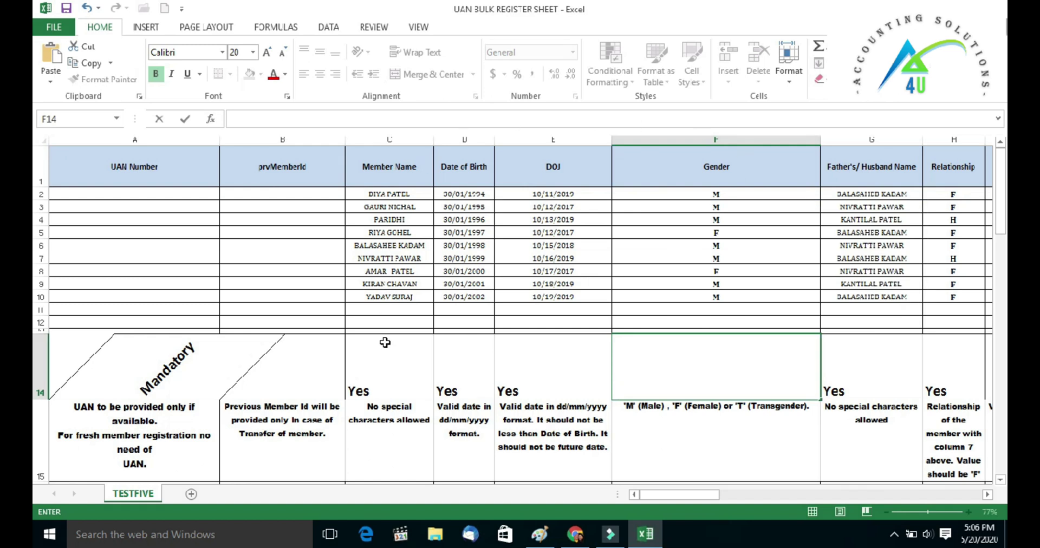
pyautogui.click(250, 269)
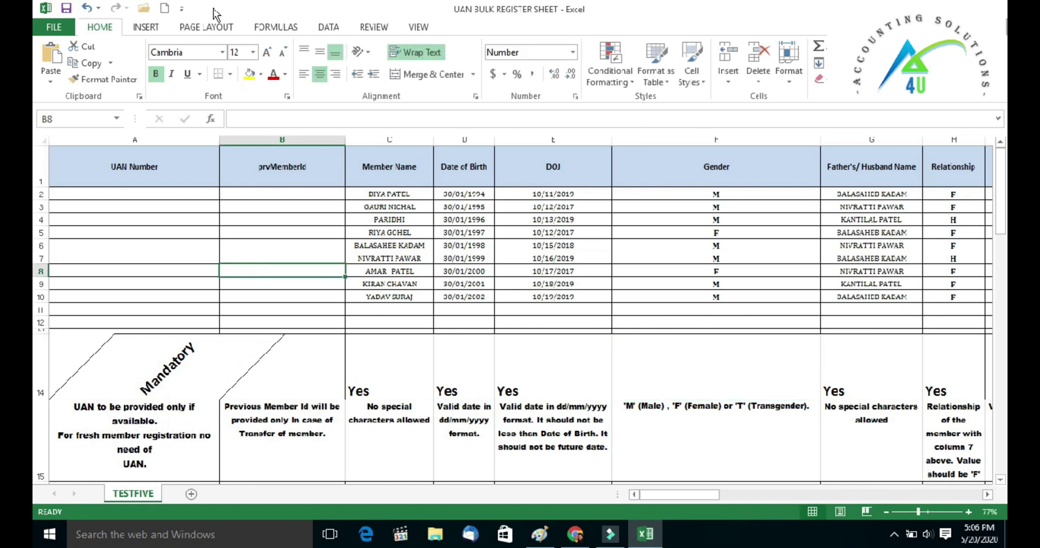